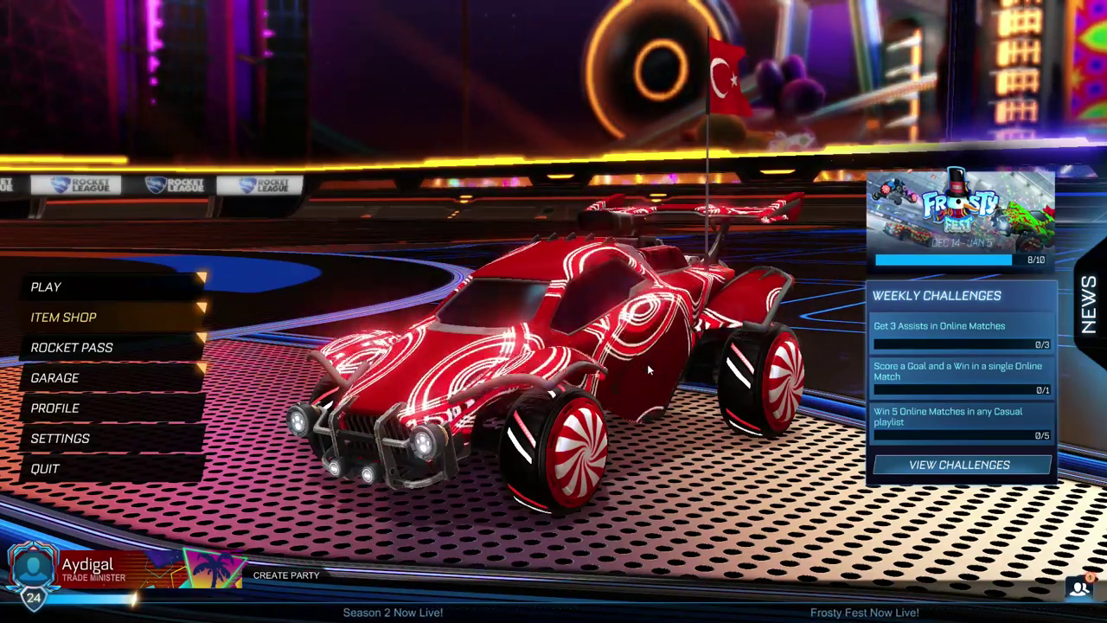
Step: Switch to the web browser, search for bakkesmod and open the official BakkesMod website
key(alt+Tab)
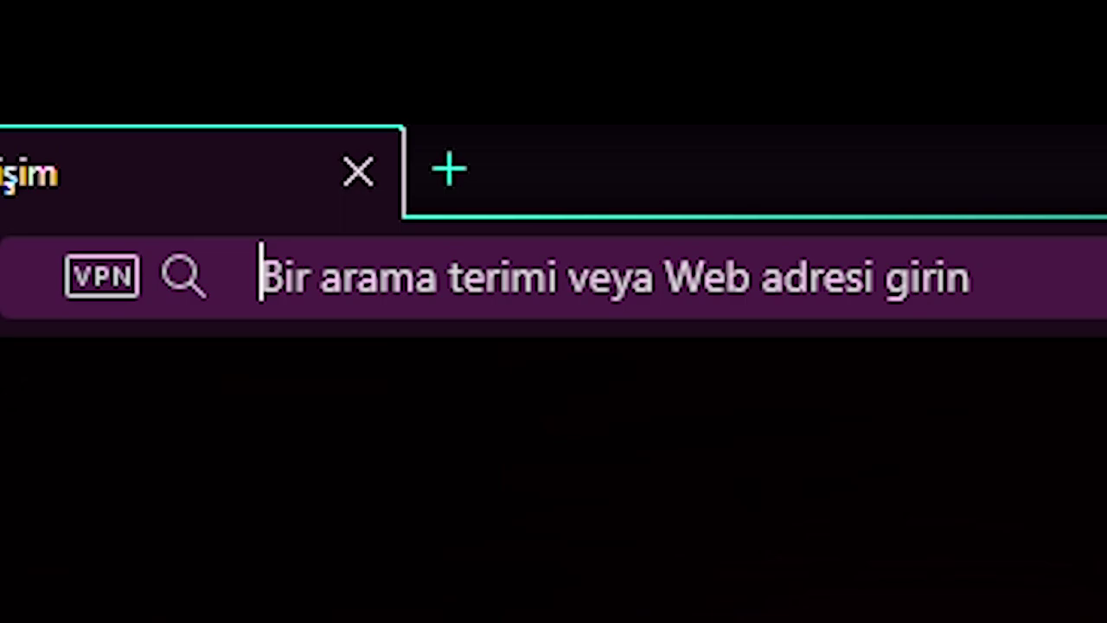
text(bakkesmd)
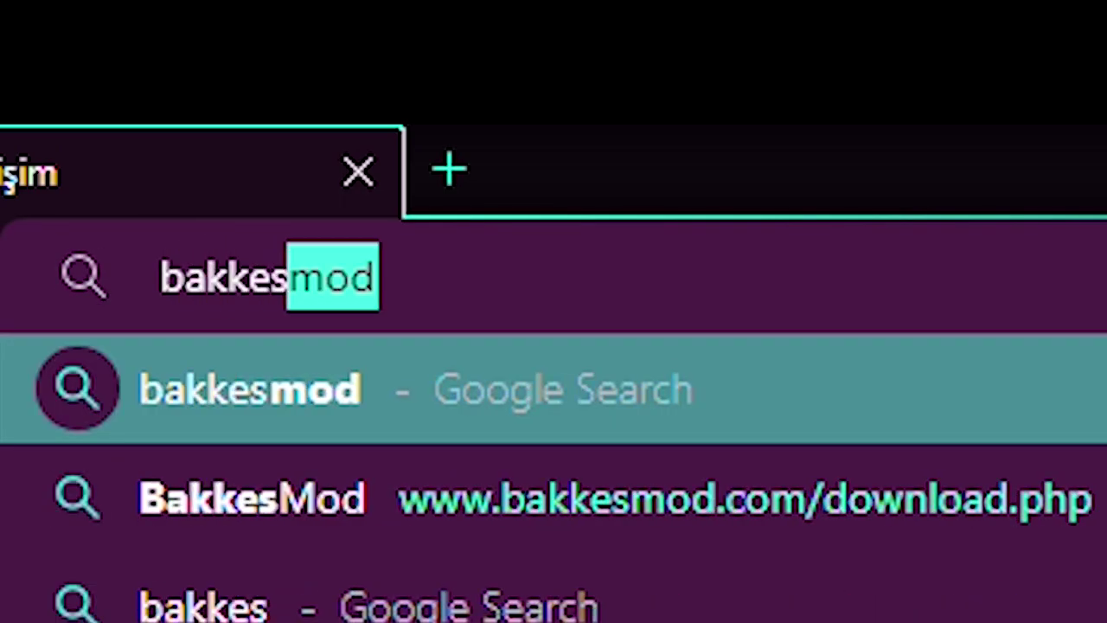
key(Return)
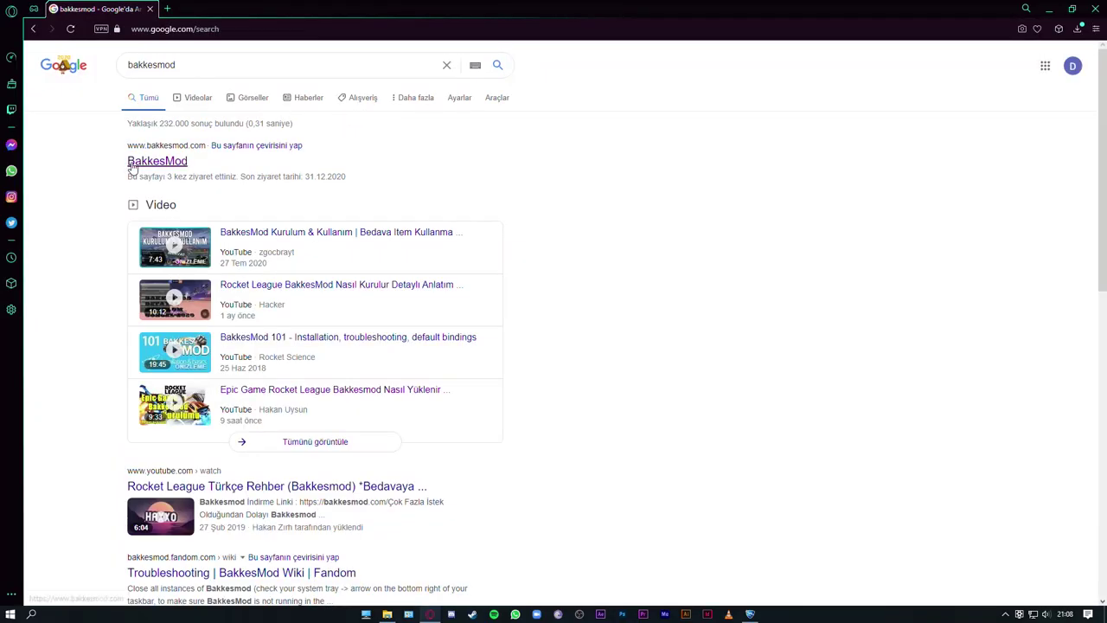
click(135, 166)
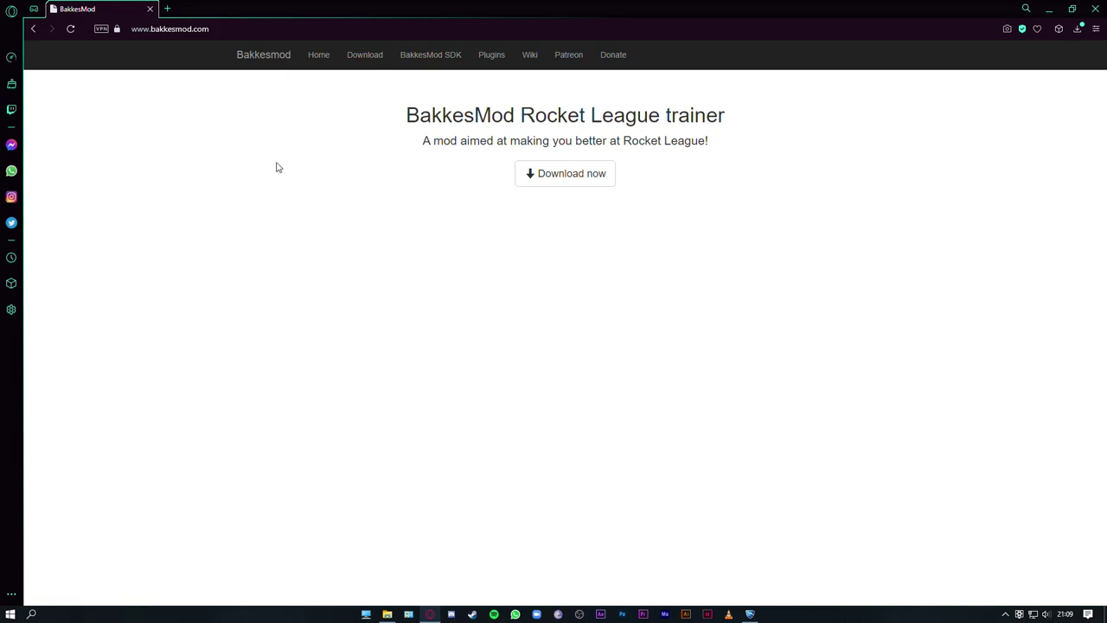
Step: Download both the standard BakkesMod setup and the Windows 7 version, and open the Downloads folder
click(571, 183)
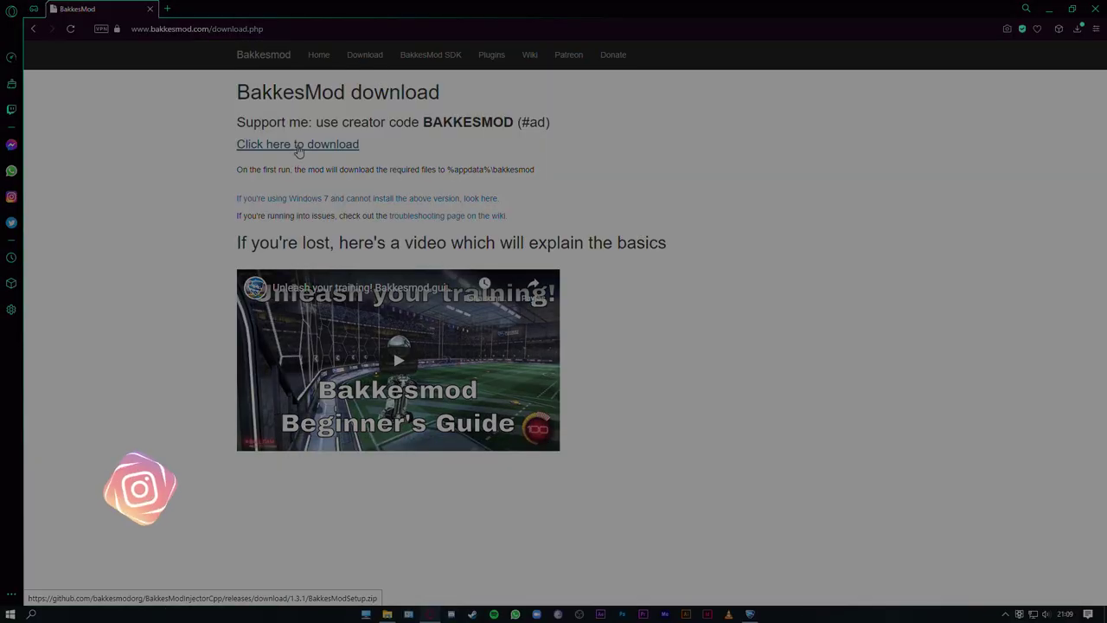
click(298, 146)
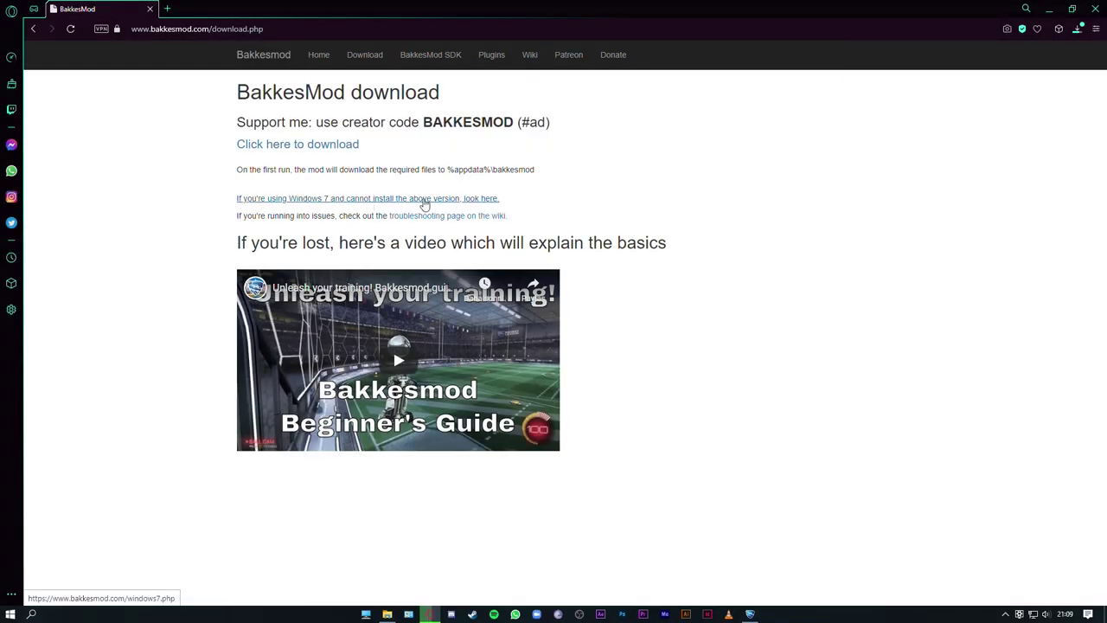
click(342, 204)
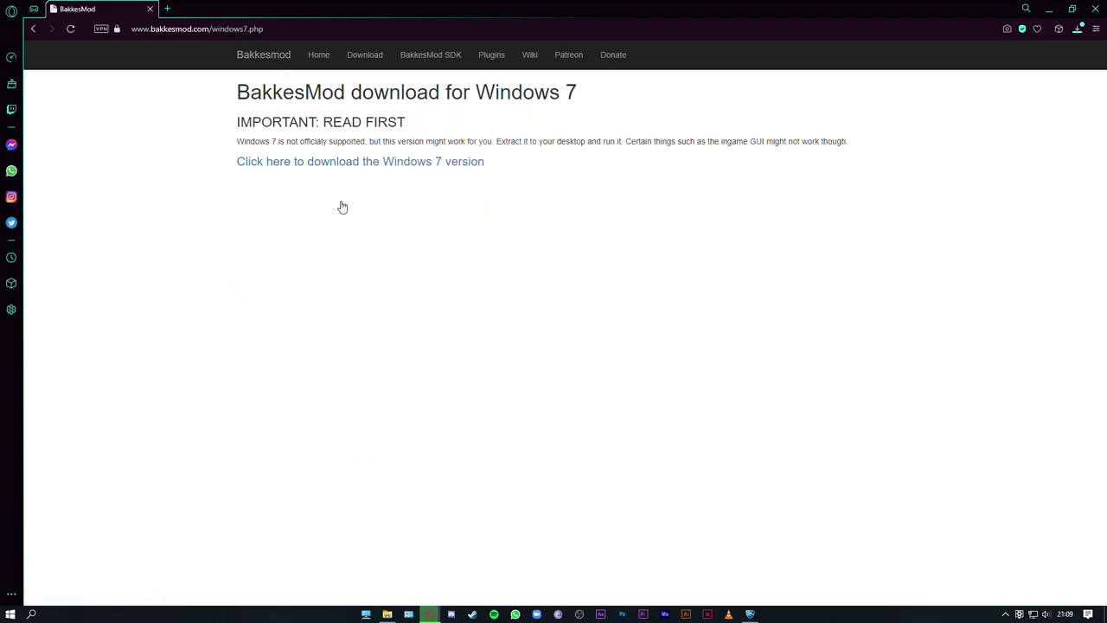
click(401, 174)
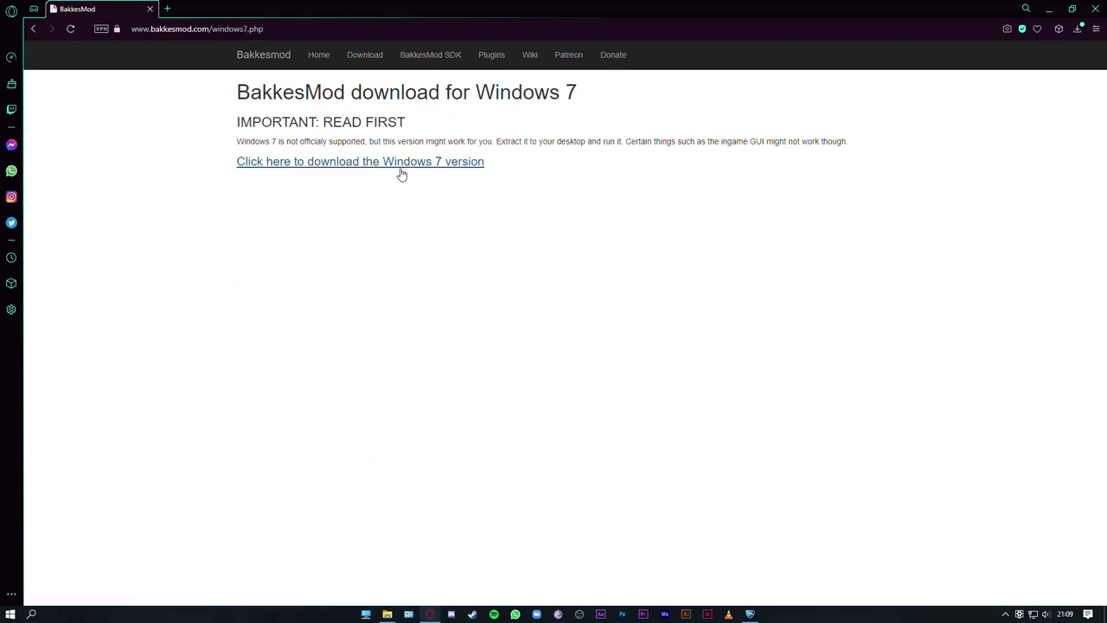
click(387, 615)
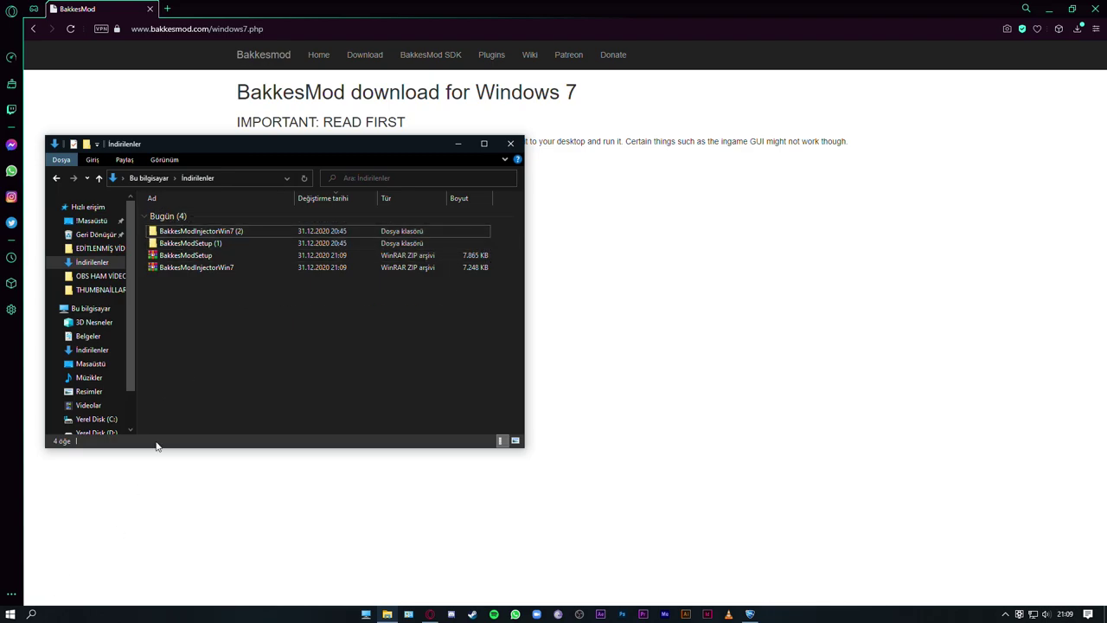
Step: Open the management page for the virus and threat protection settings in Windows Security
click(32, 615)
text(virüs)
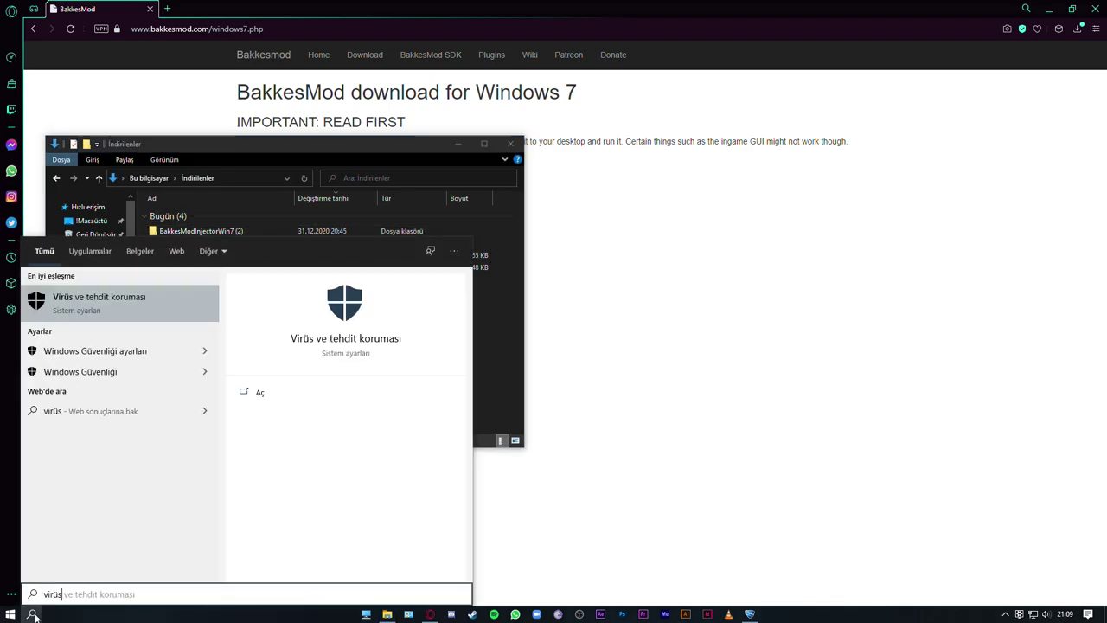
key(Return)
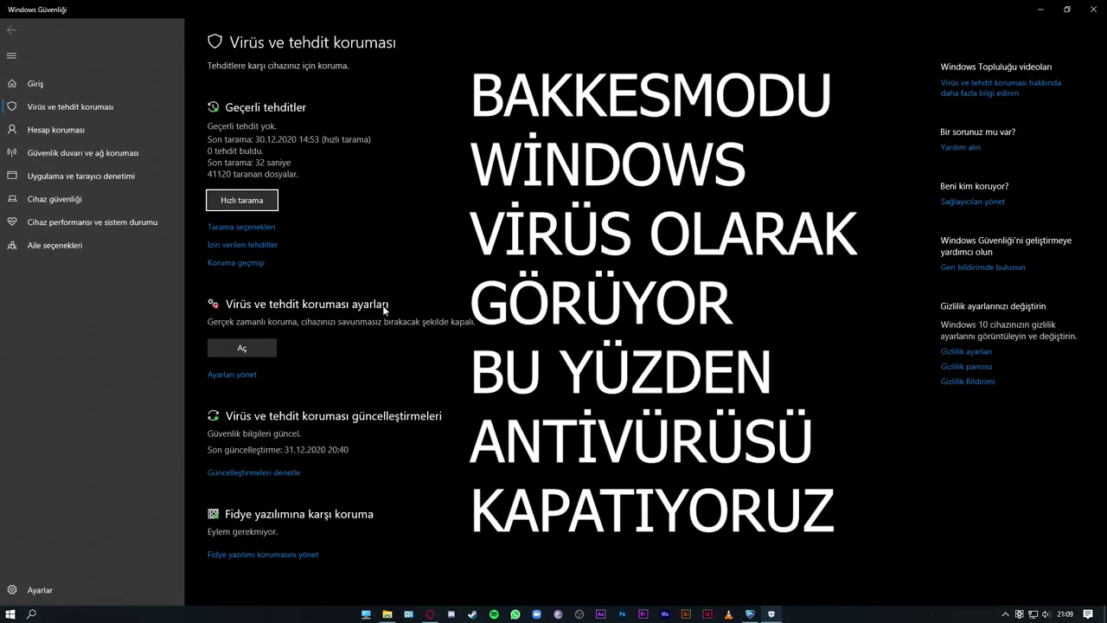
click(35, 615)
text(vir)
key(Return)
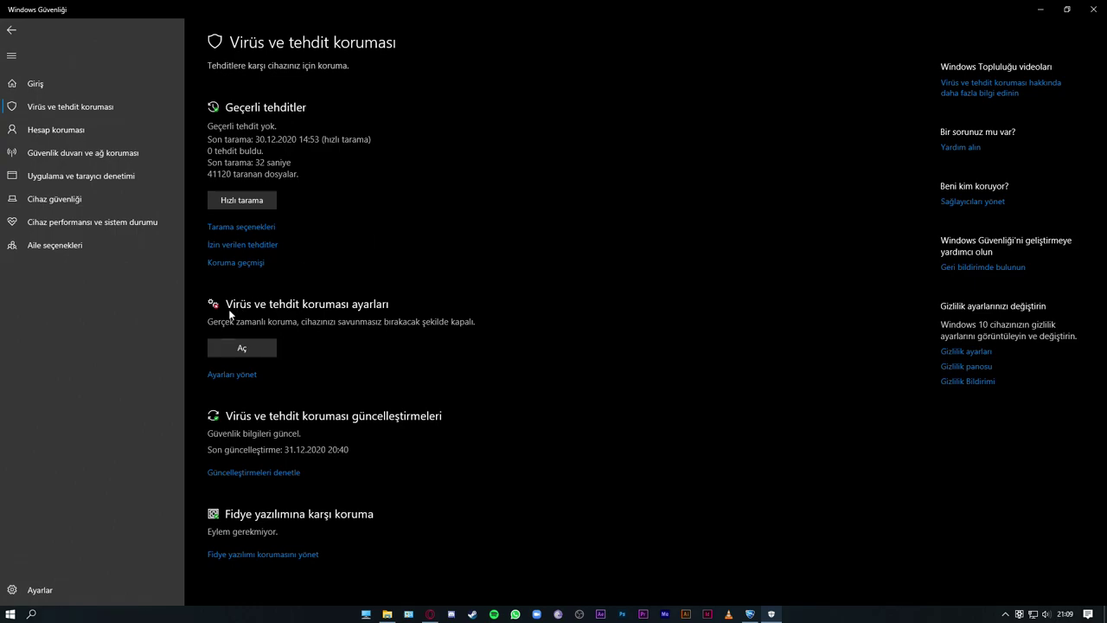
click(232, 380)
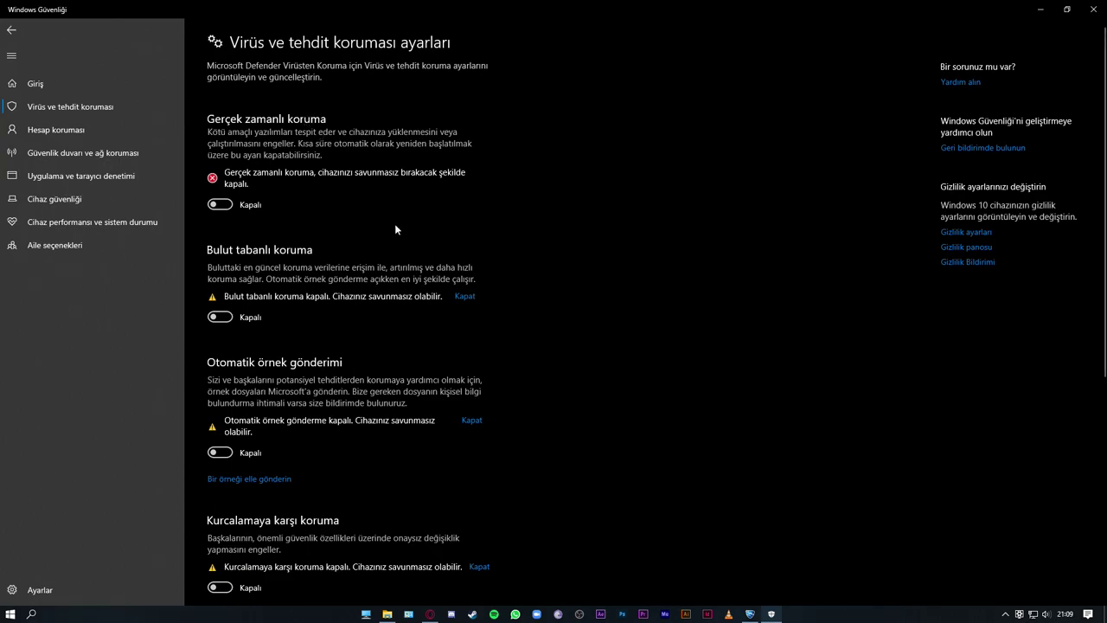
Step: Add the BakkesModSetup (1) folder from Downloads to the Microsoft Defender exclusions and approve the change
scroll(264, 188, down, 5)
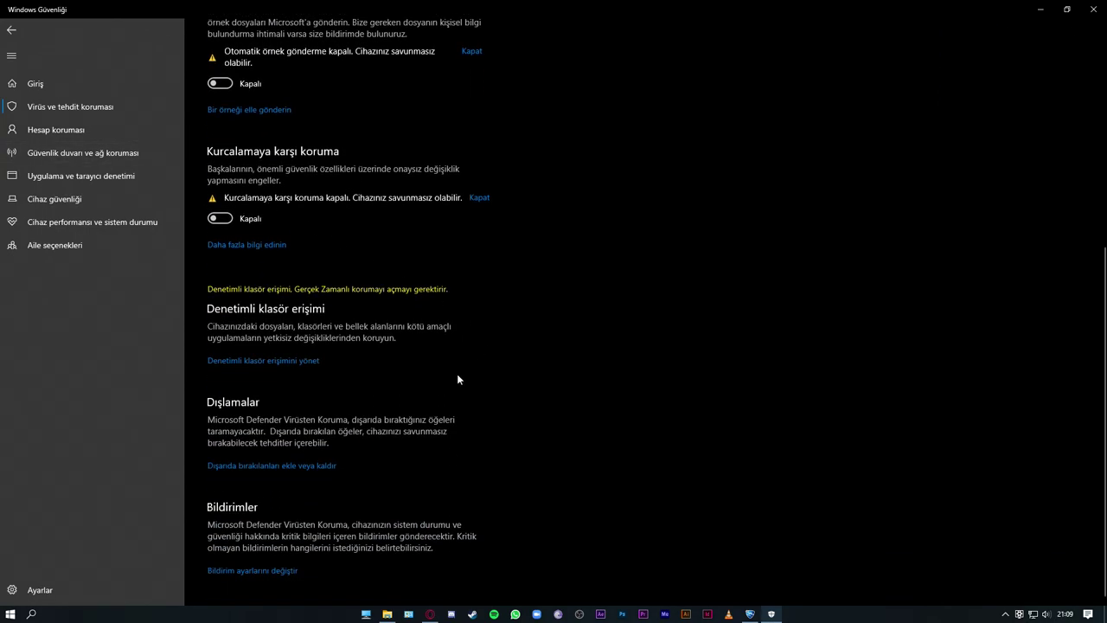
click(285, 465)
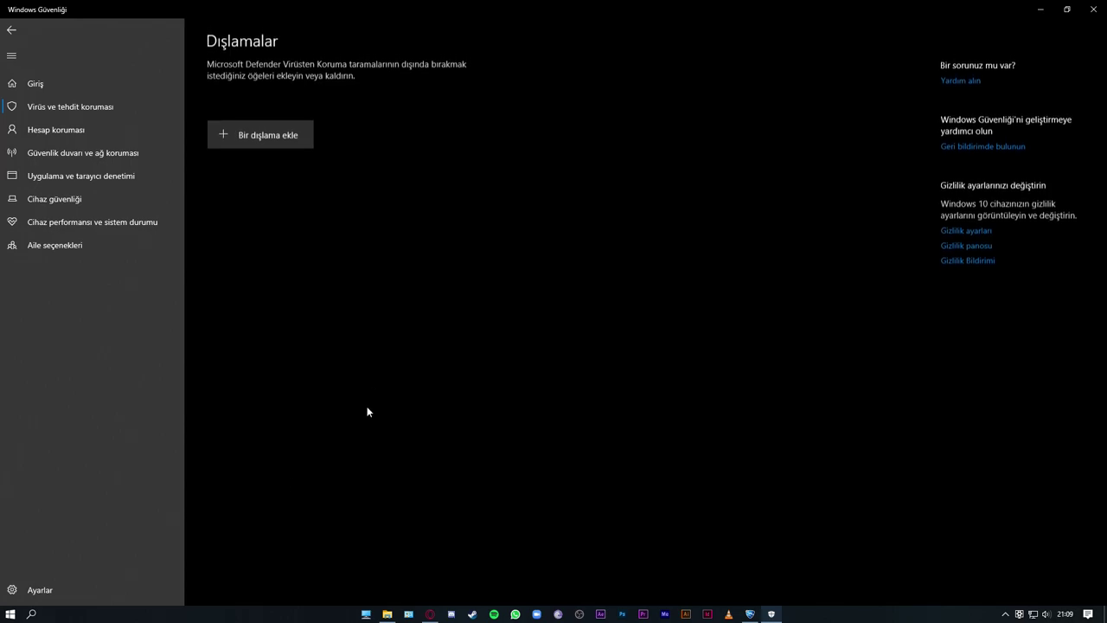
click(252, 136)
click(264, 180)
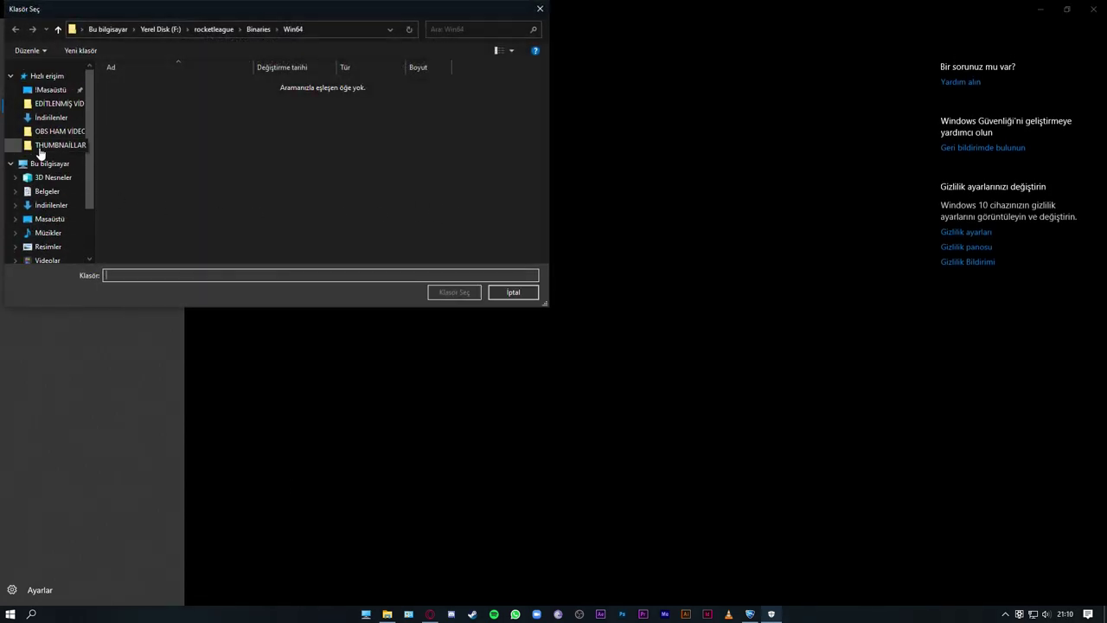
click(50, 116)
click(185, 114)
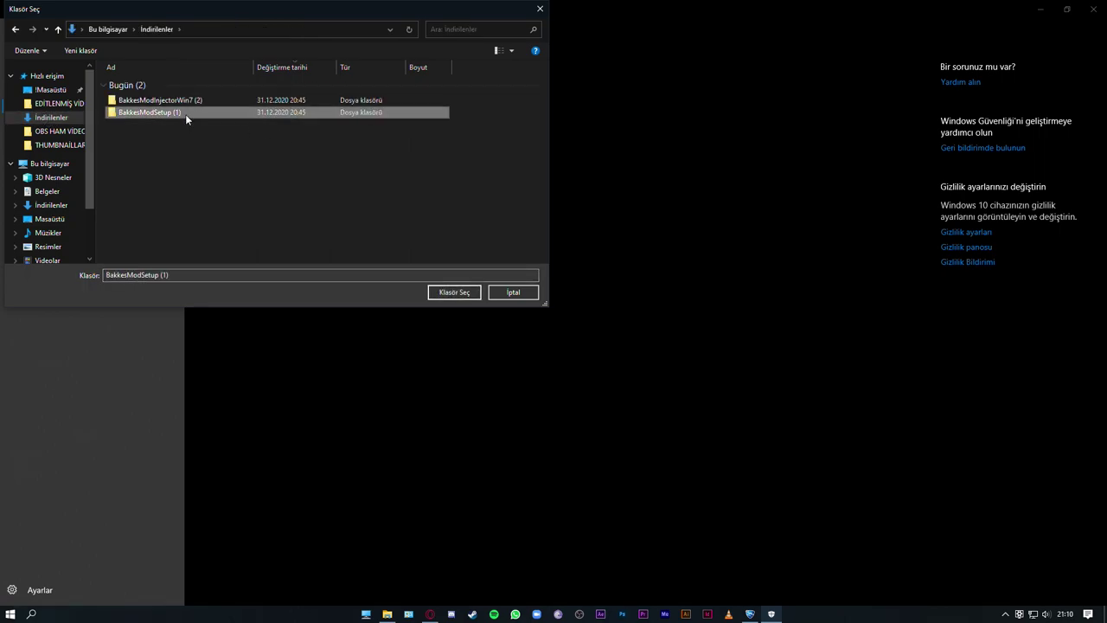
double_click(186, 114)
click(454, 291)
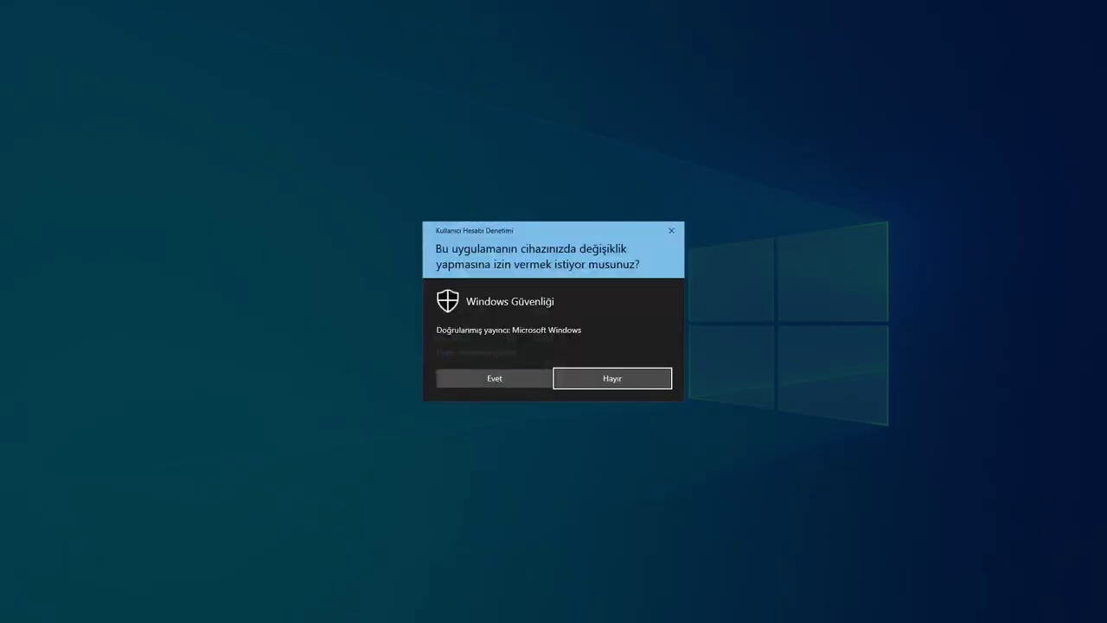
click(487, 375)
Step: Add the BakkesModInjectorWin7 (2) folder from Downloads as another Defender exclusion
click(261, 136)
click(260, 182)
click(47, 154)
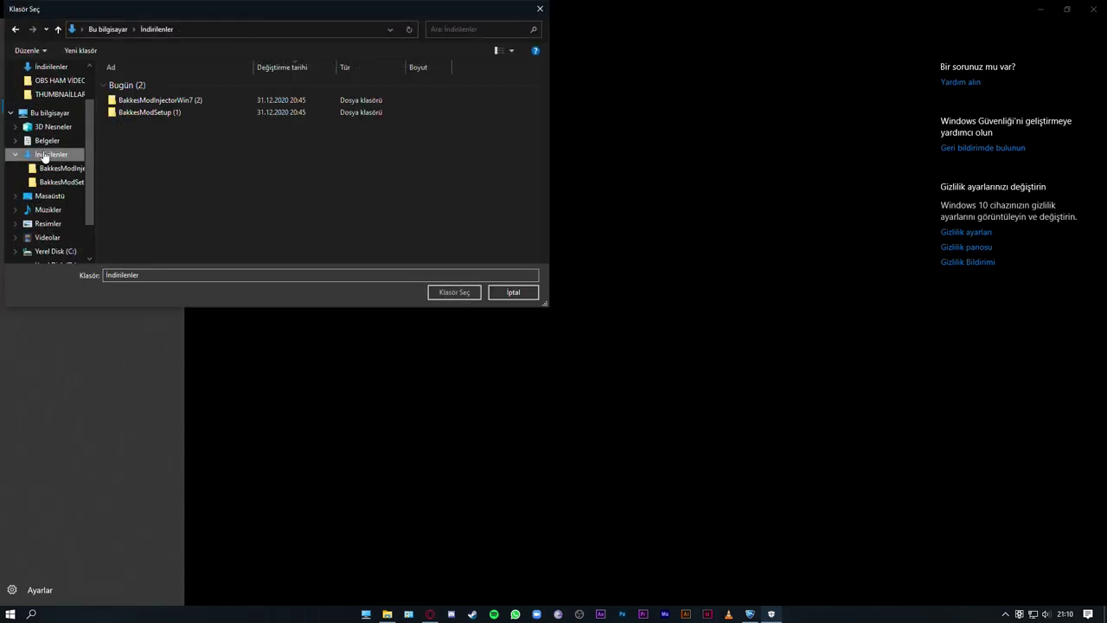
double_click(179, 102)
click(453, 292)
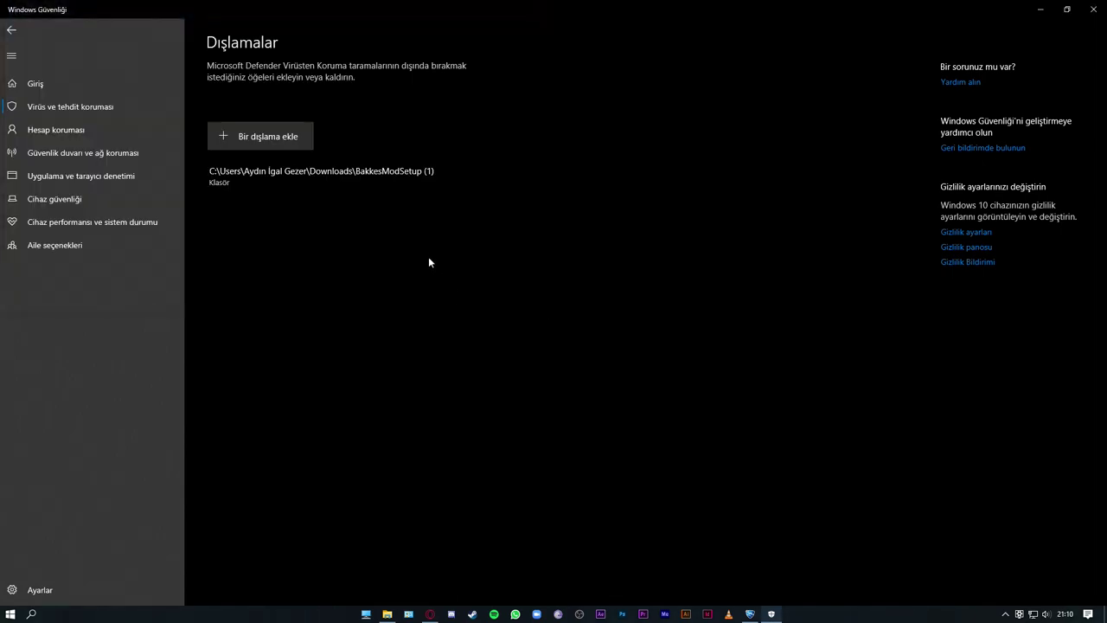
Step: Run BakkesModSetup from the BakkesModSetup (1) folder as administrator and proceed to the destination selection
click(386, 613)
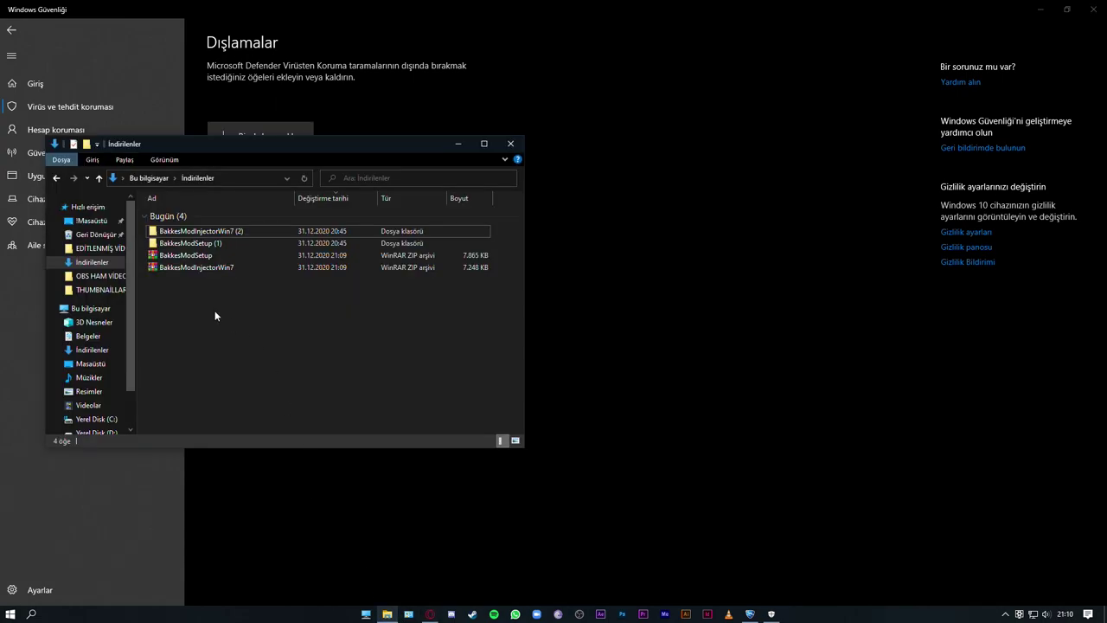
double_click(206, 245)
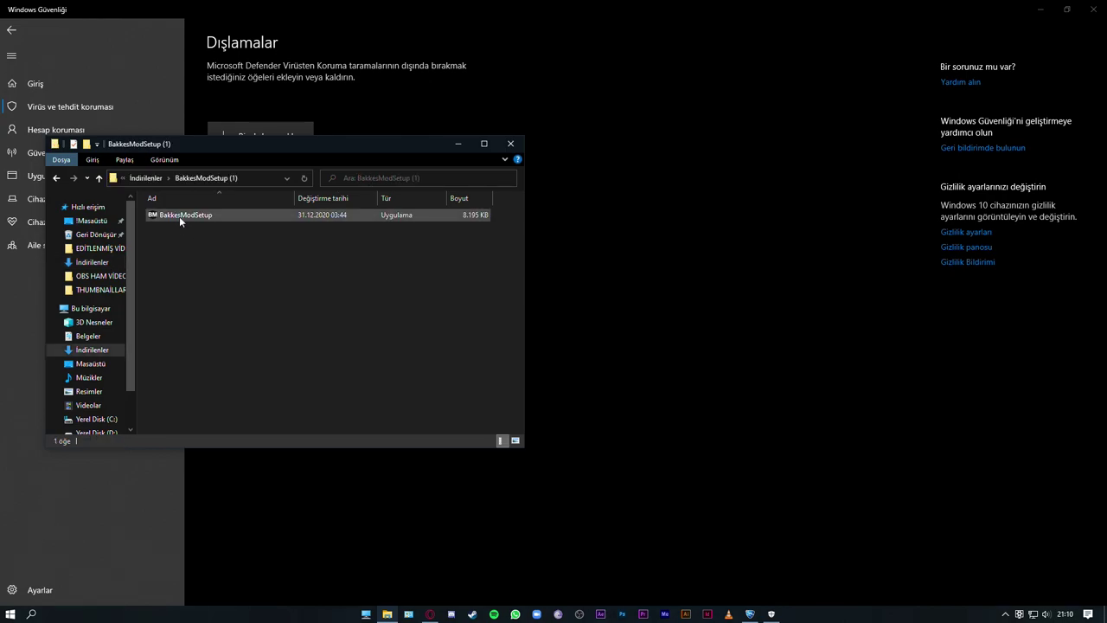
right_click(181, 217)
click(52, 239)
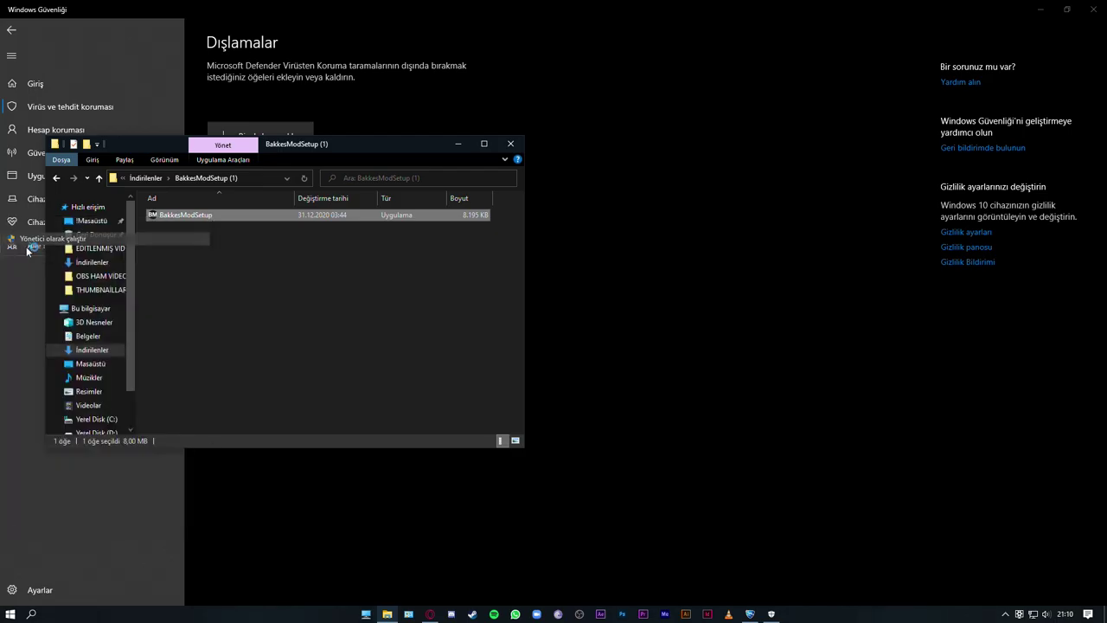
click(509, 393)
click(563, 350)
click(584, 357)
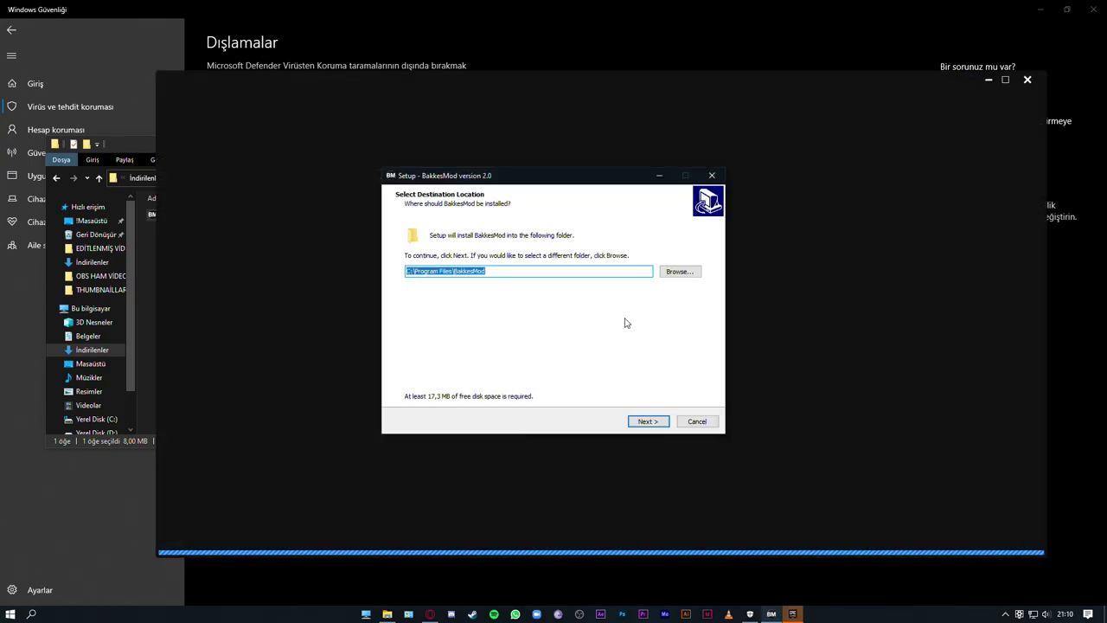
Step: Set the installation destination to F:\rocketleague\Binaries\Win64\BakkesMod and continue to the additional tasks
click(677, 272)
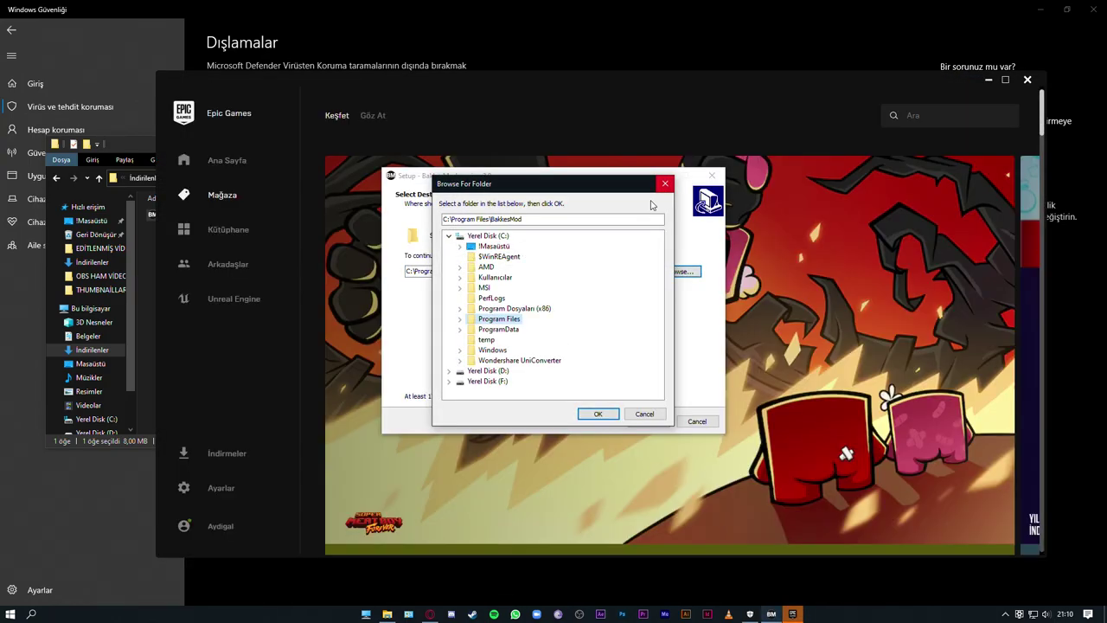
click(449, 384)
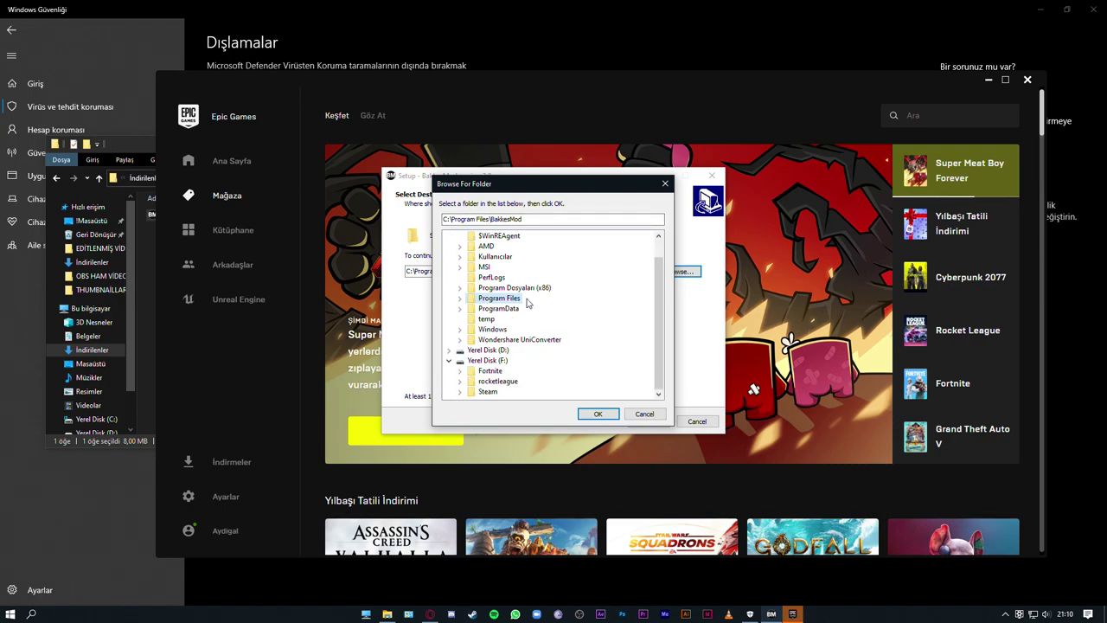
click(459, 381)
click(469, 370)
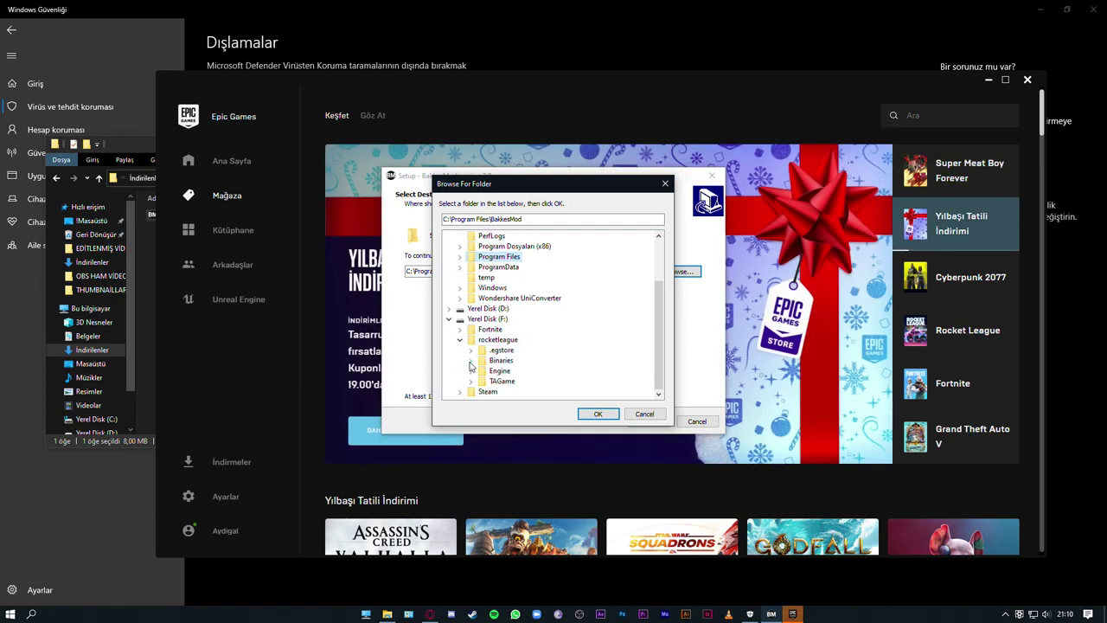
click(511, 371)
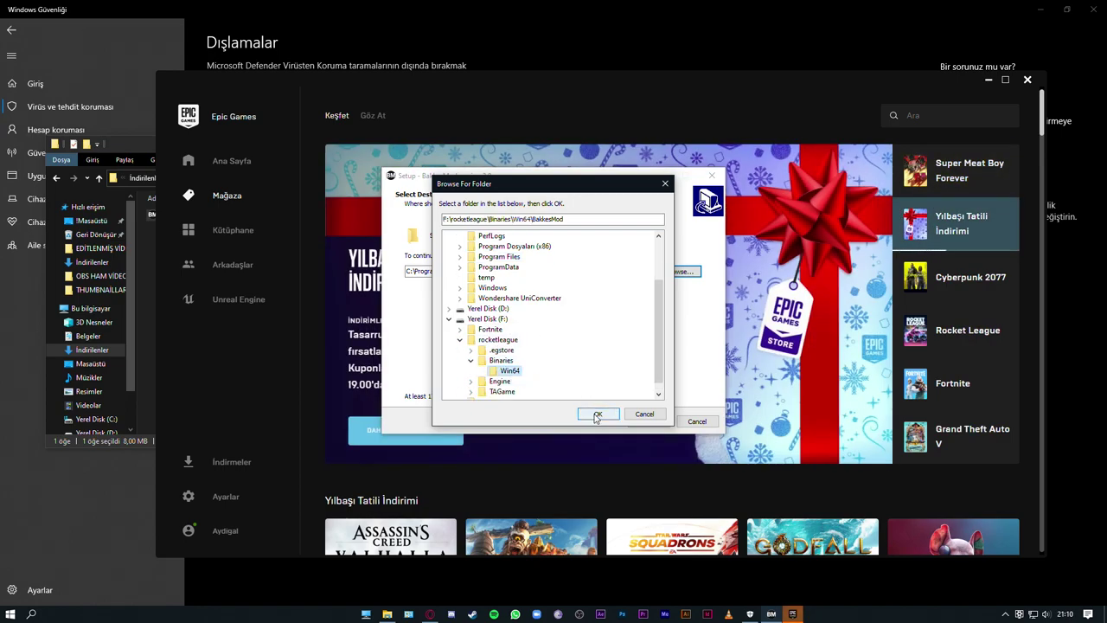
click(596, 417)
drag(538, 273, 415, 275)
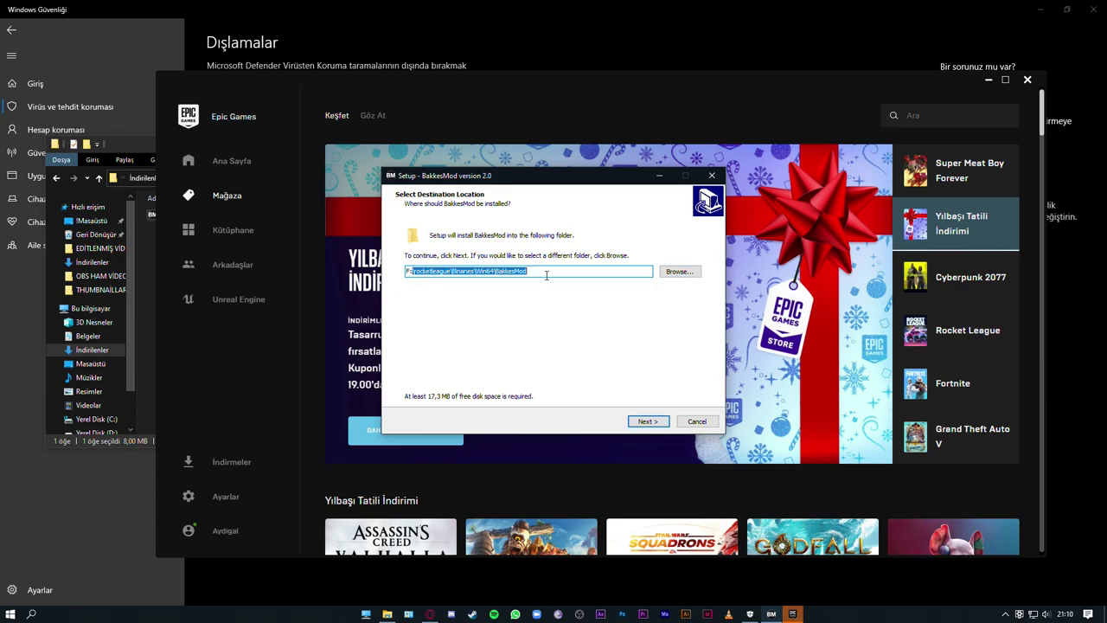
click(654, 422)
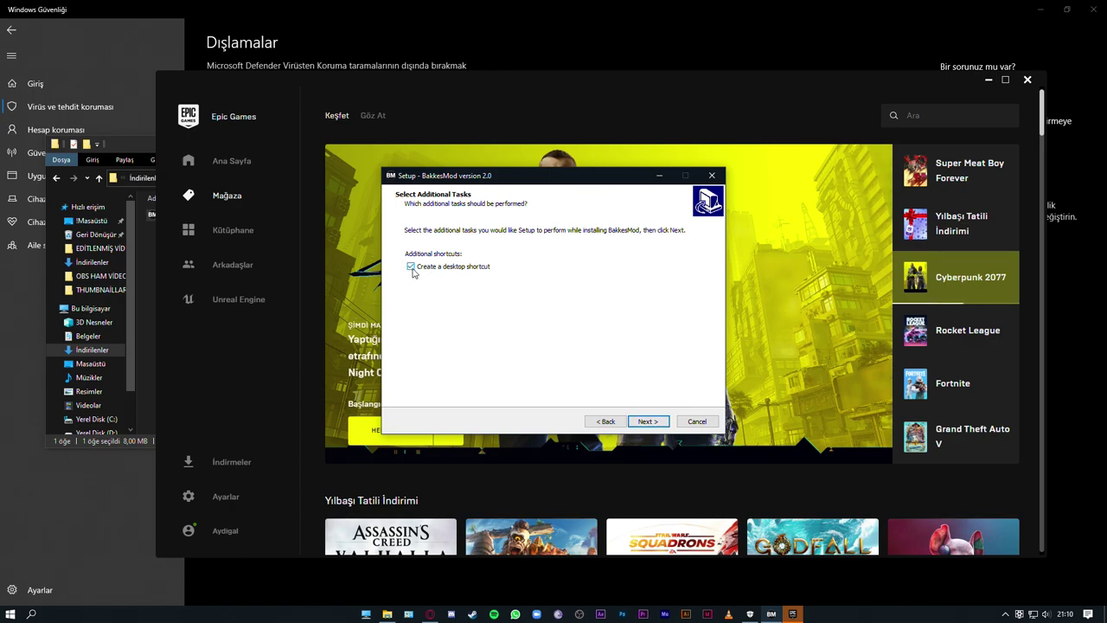
Step: Install BakkesMod, decline the whitelisting documentation and finish the setup without launching the program
click(648, 423)
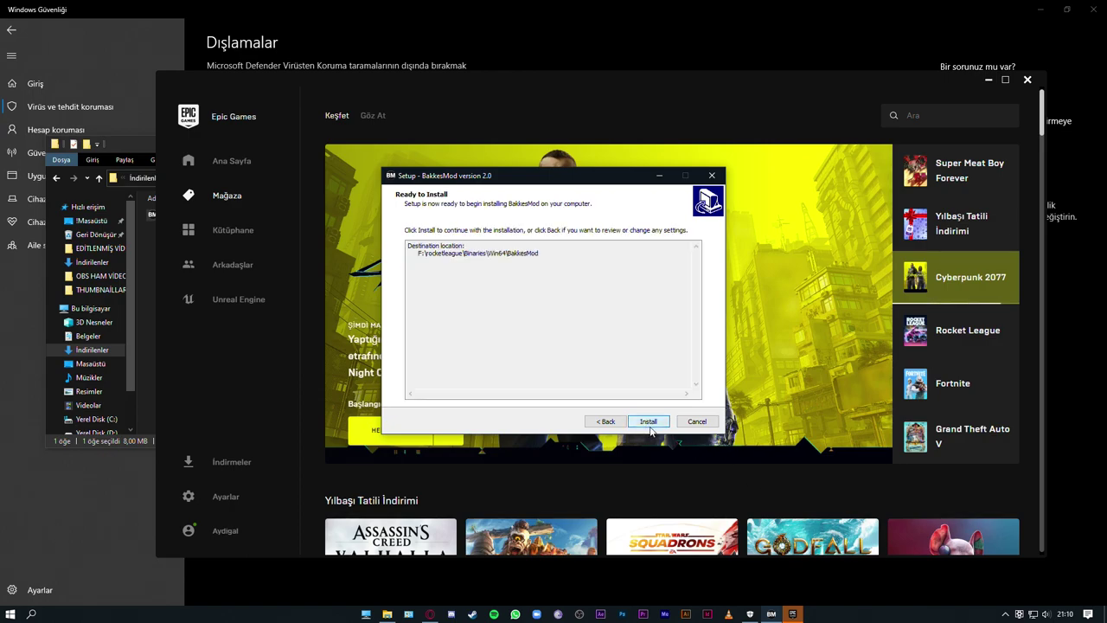
click(650, 425)
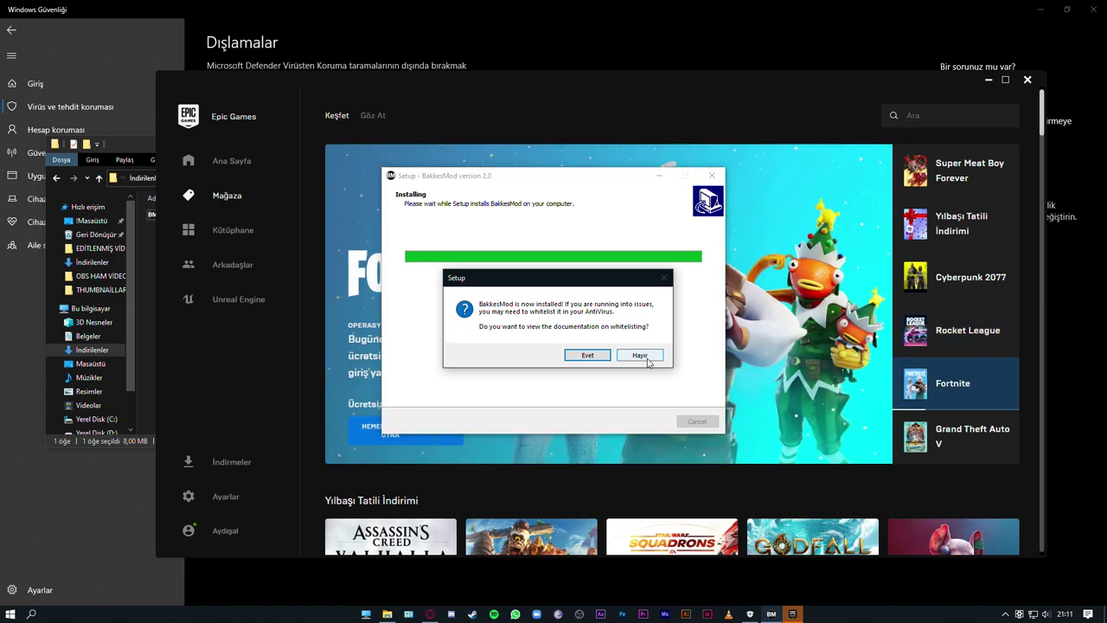
click(641, 355)
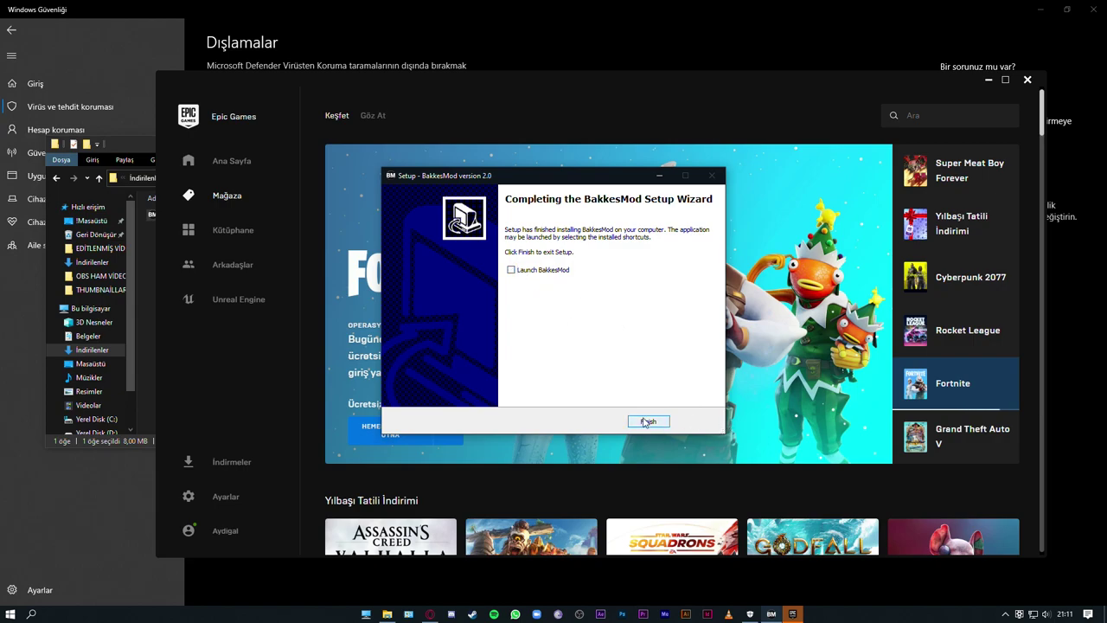
click(648, 421)
Step: Run BakkesMod from the BakkesModInjectorWin7 (2) folder in Downloads and accept the offered update
click(145, 143)
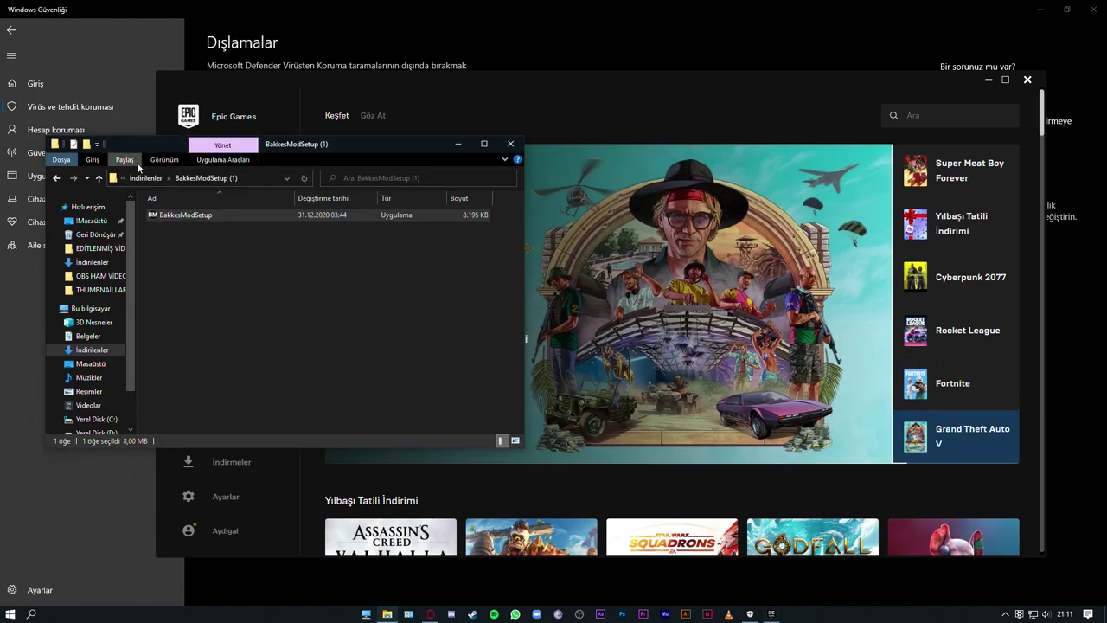
click(54, 178)
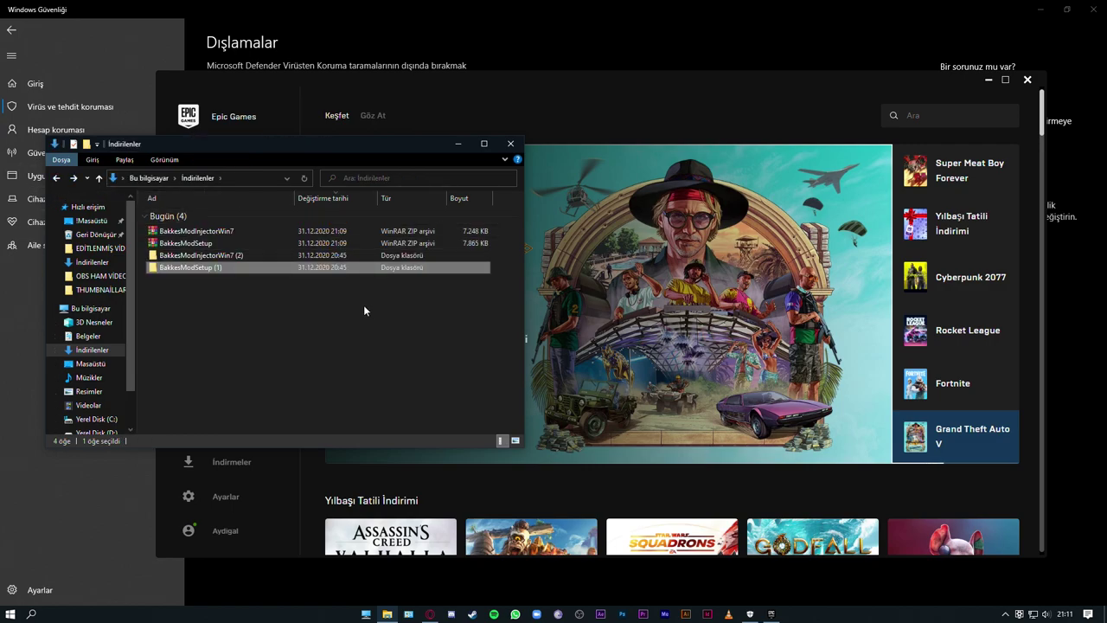
double_click(202, 256)
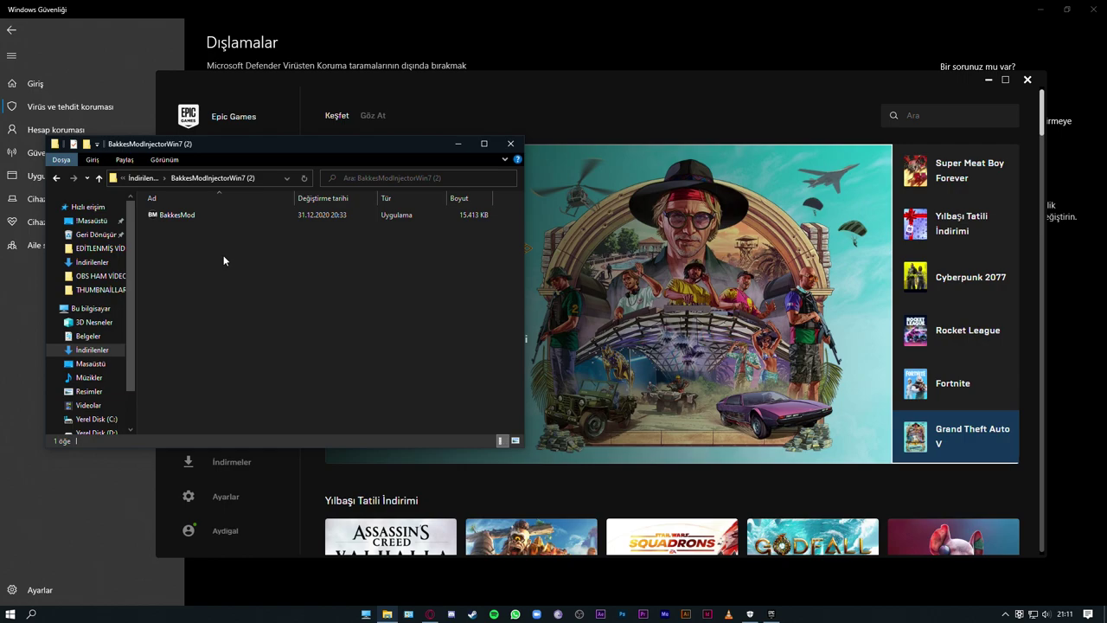
click(183, 218)
double_click(183, 218)
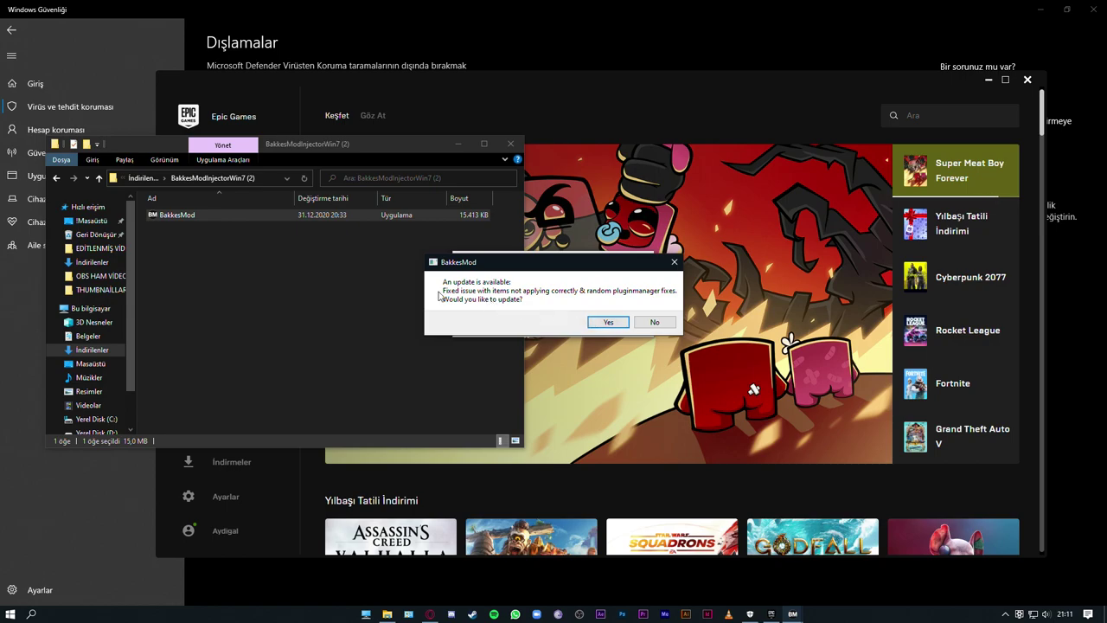
click(608, 323)
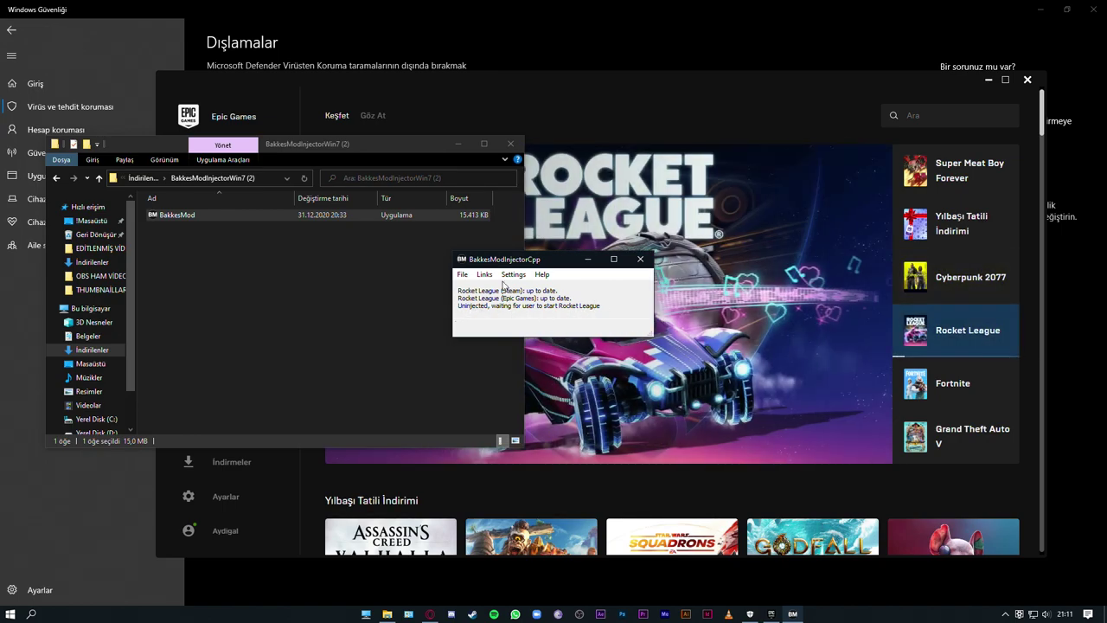
Step: Launch Rocket League from the Epic Games home page, check the in-game BakkesMod settings window and close it
click(477, 112)
click(249, 162)
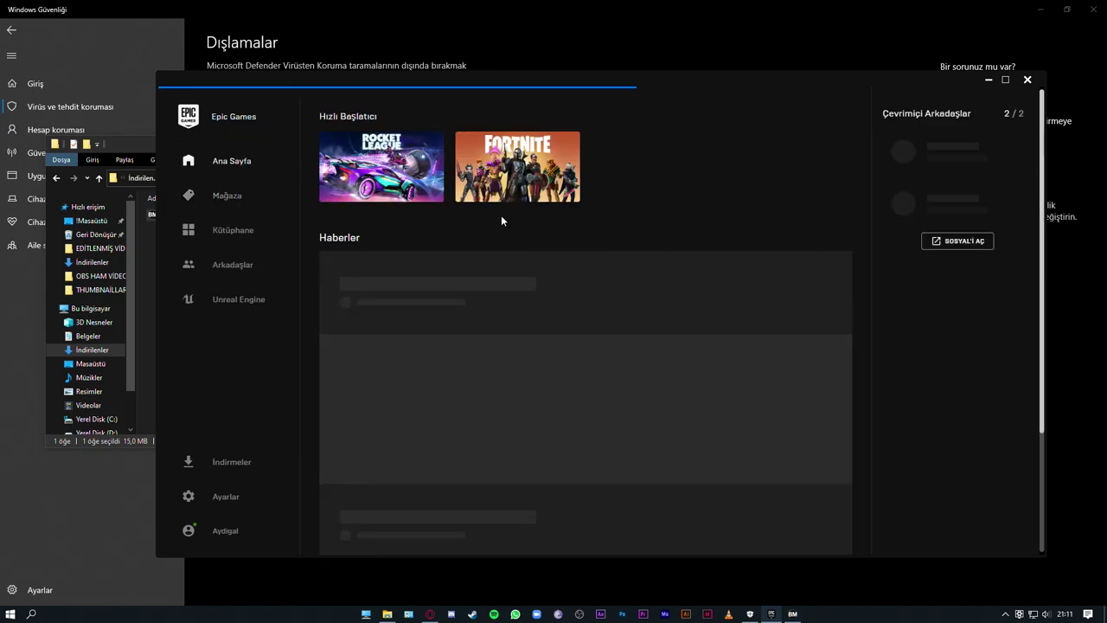
click(394, 162)
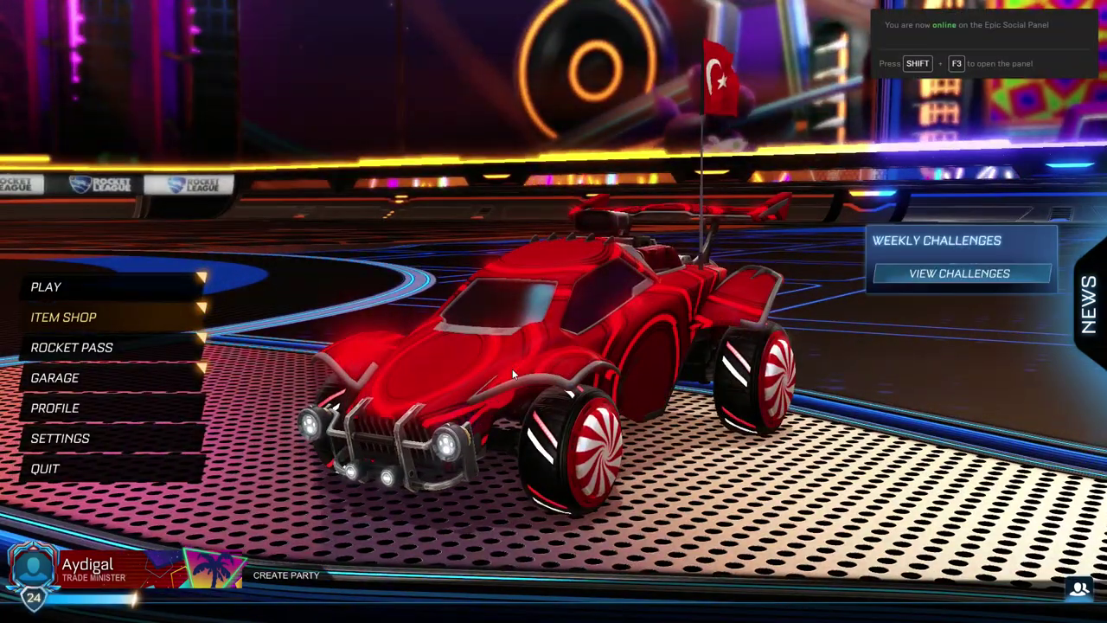
key(F2)
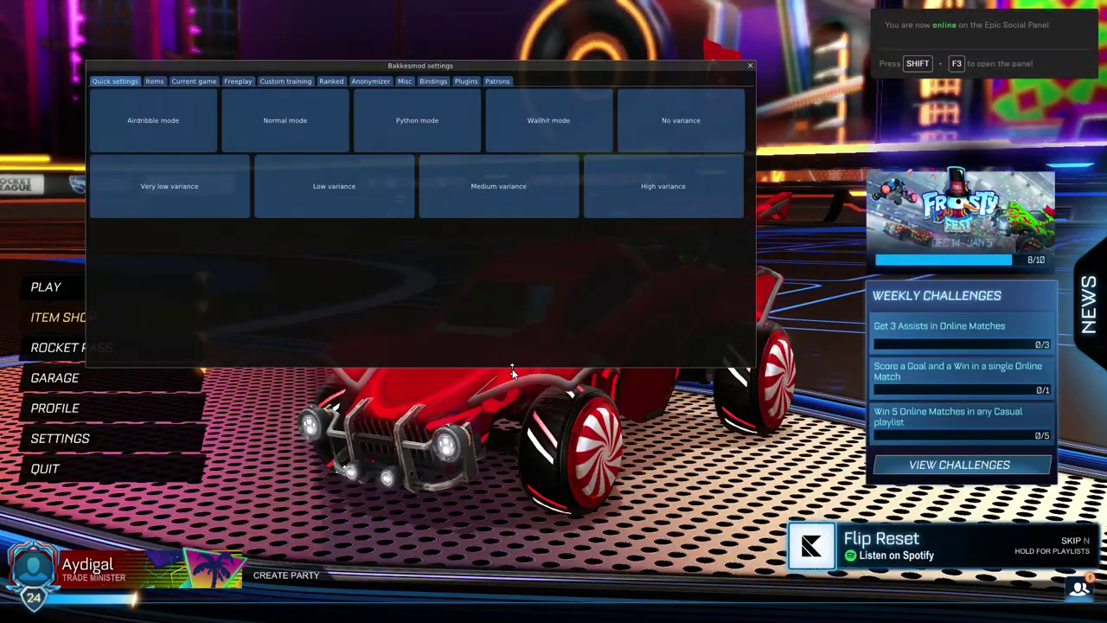
click(750, 65)
Step: Switch from the game to Windows Security and open the exclusions list in the virus and threat protection settings
key(alt+Tab)
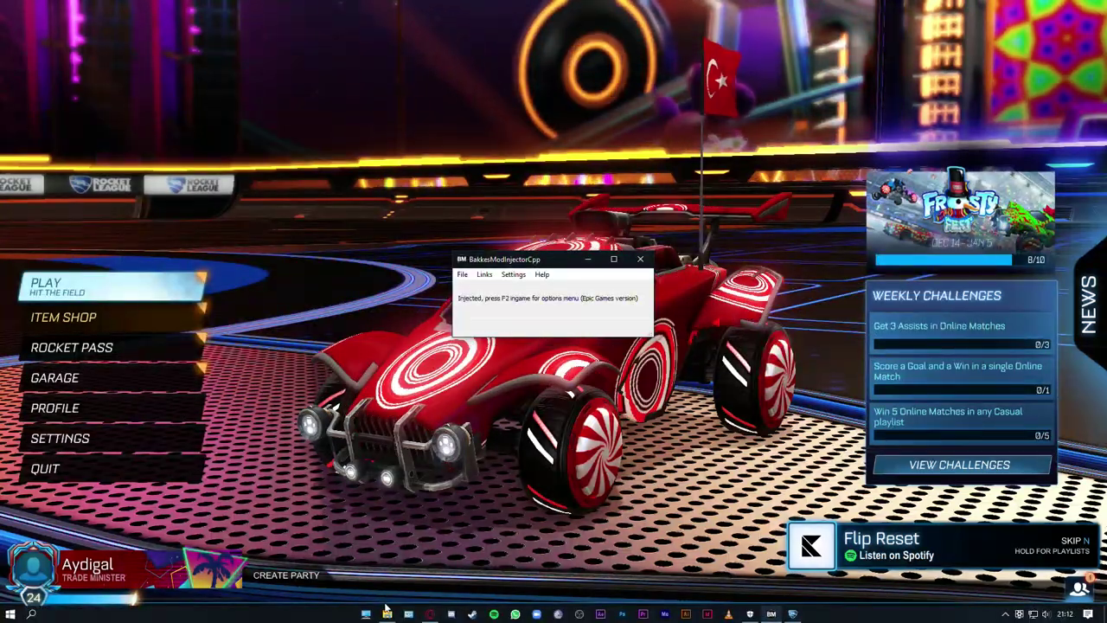
key(alt+Tab)
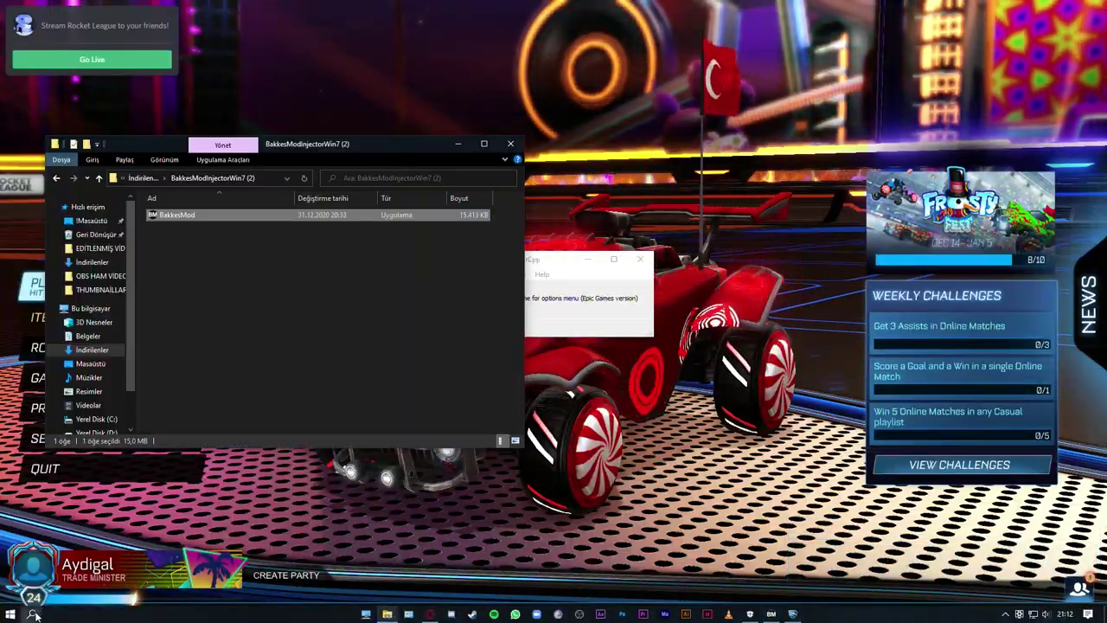
click(32, 613)
text(virüs)
key(Return)
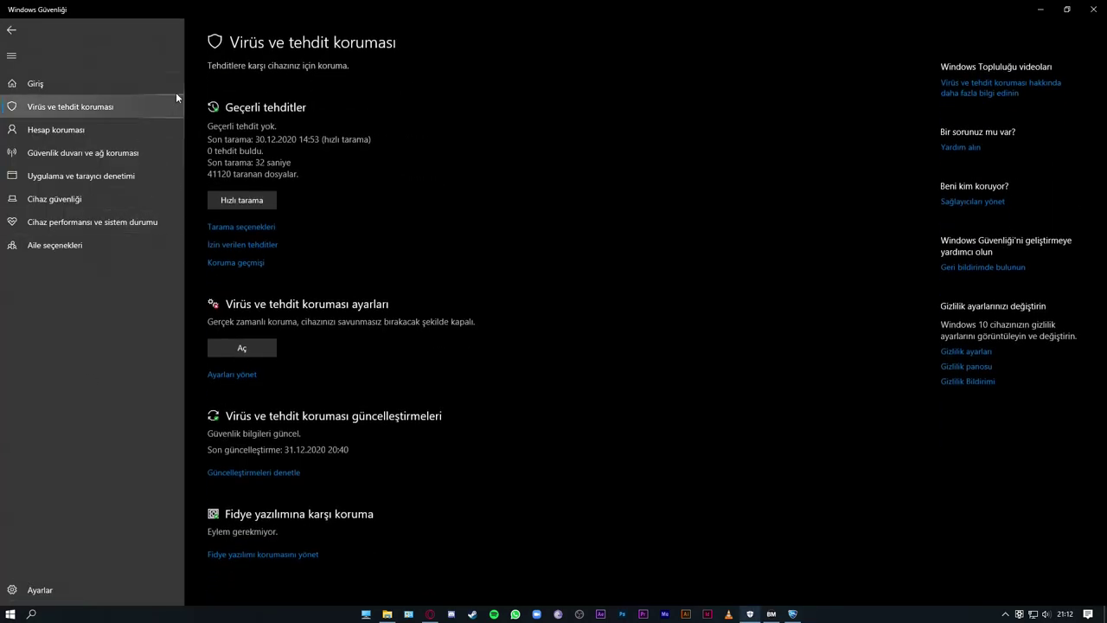
click(247, 375)
scroll(364, 333, down, 8)
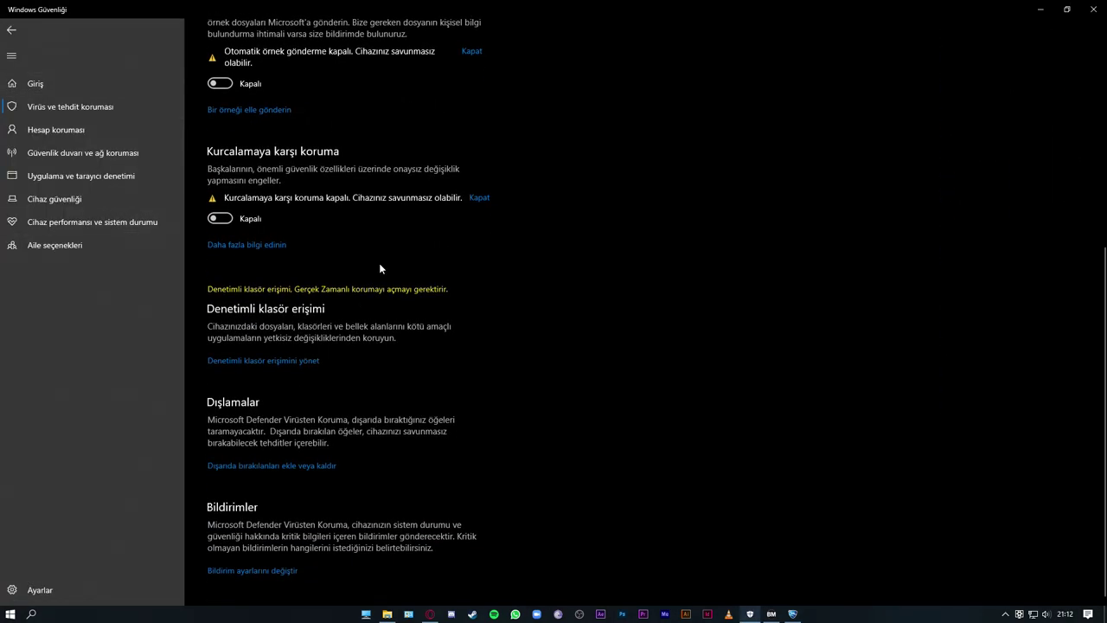
click(254, 467)
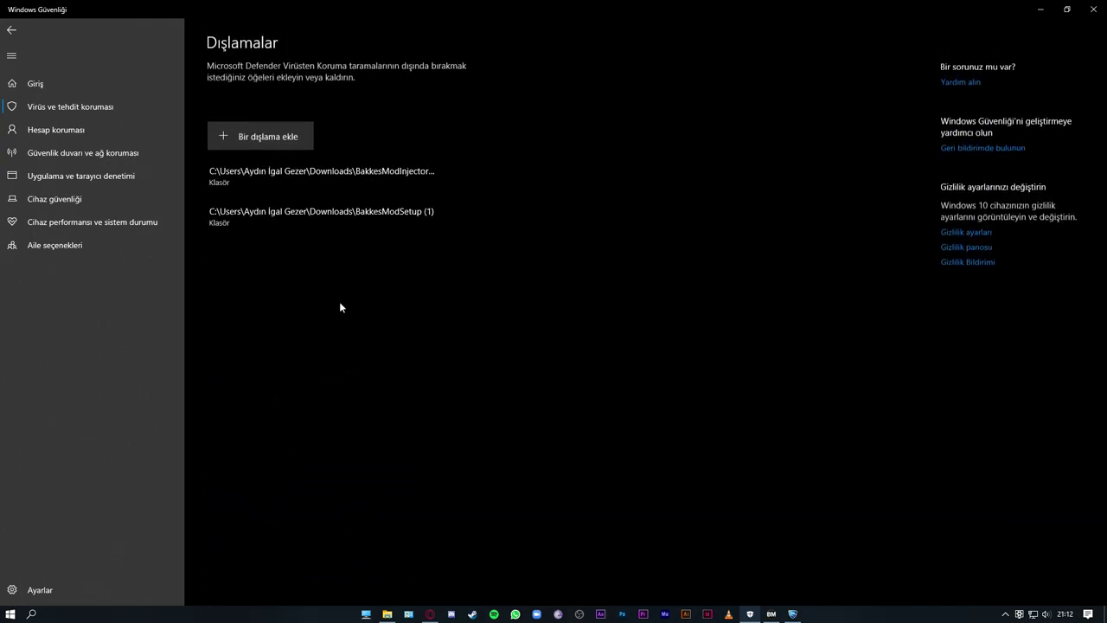
Step: Add the F:\rocketleague\Binaries\Win64\BakkesMod folder as a Defender exclusion
click(238, 142)
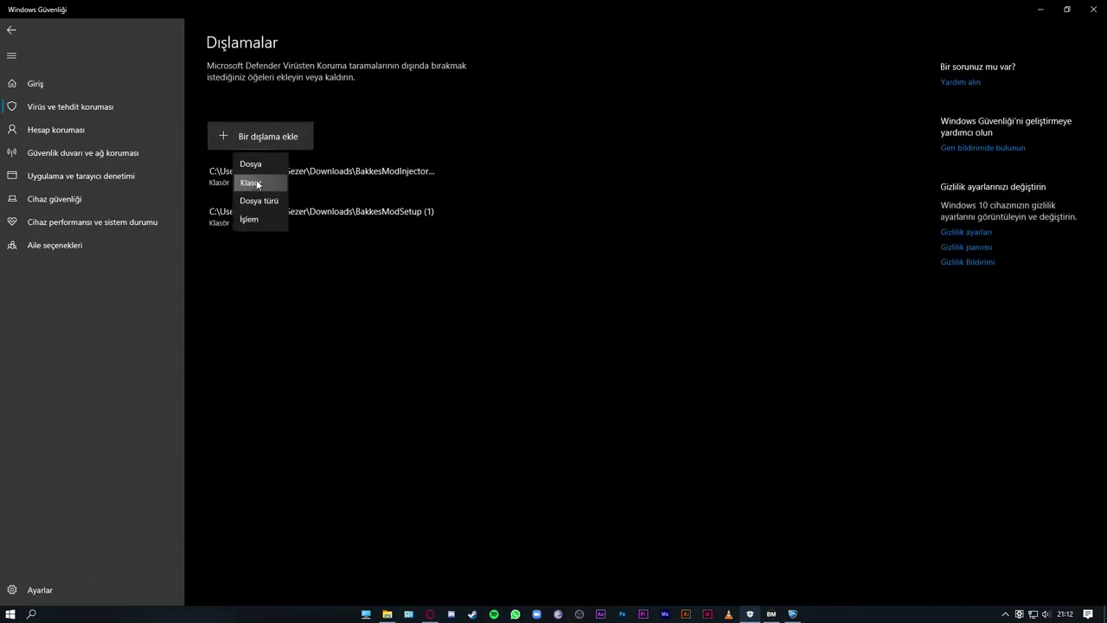
click(256, 180)
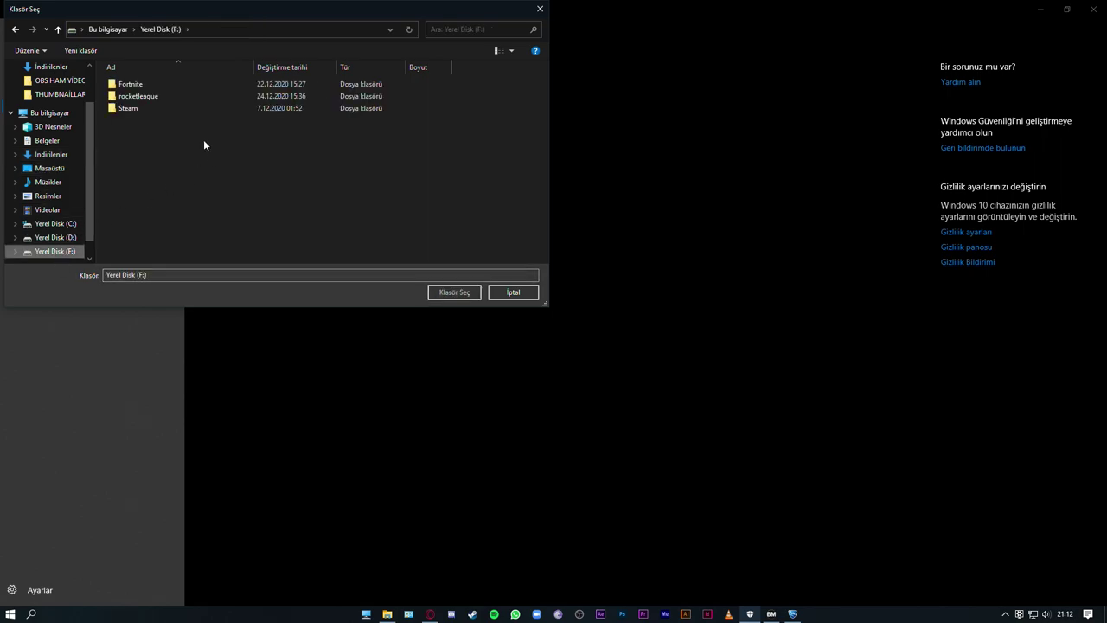
double_click(127, 98)
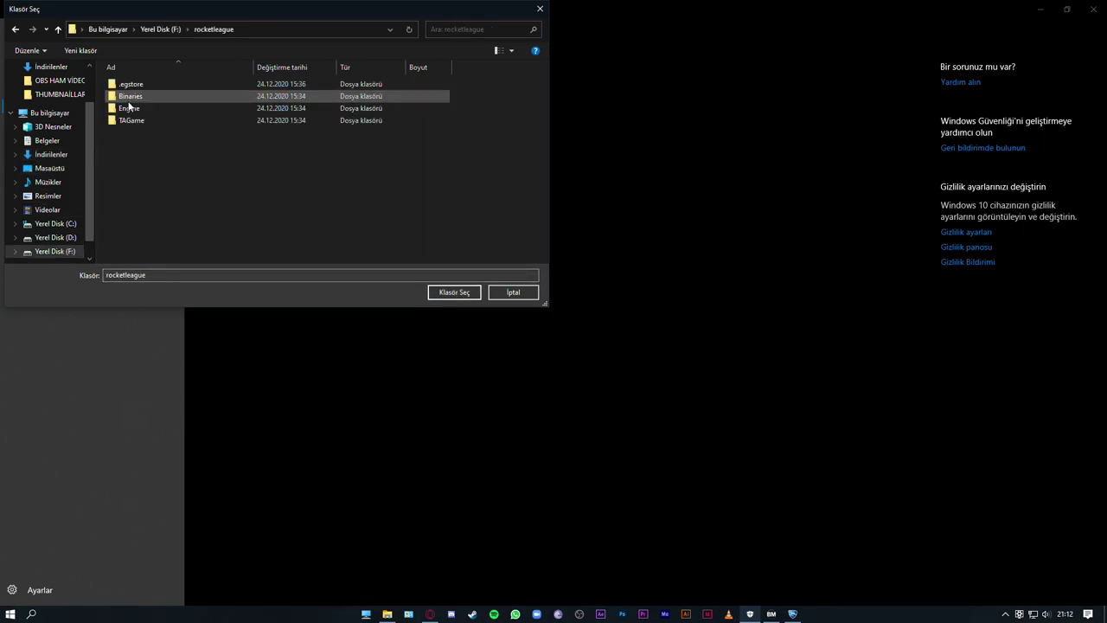
click(132, 98)
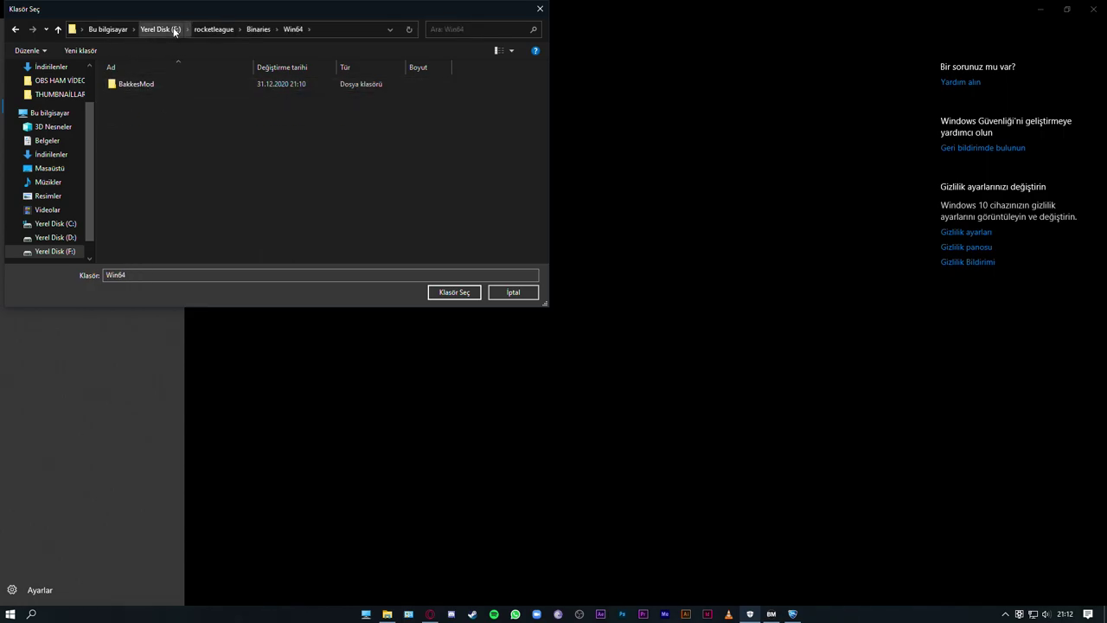
click(116, 88)
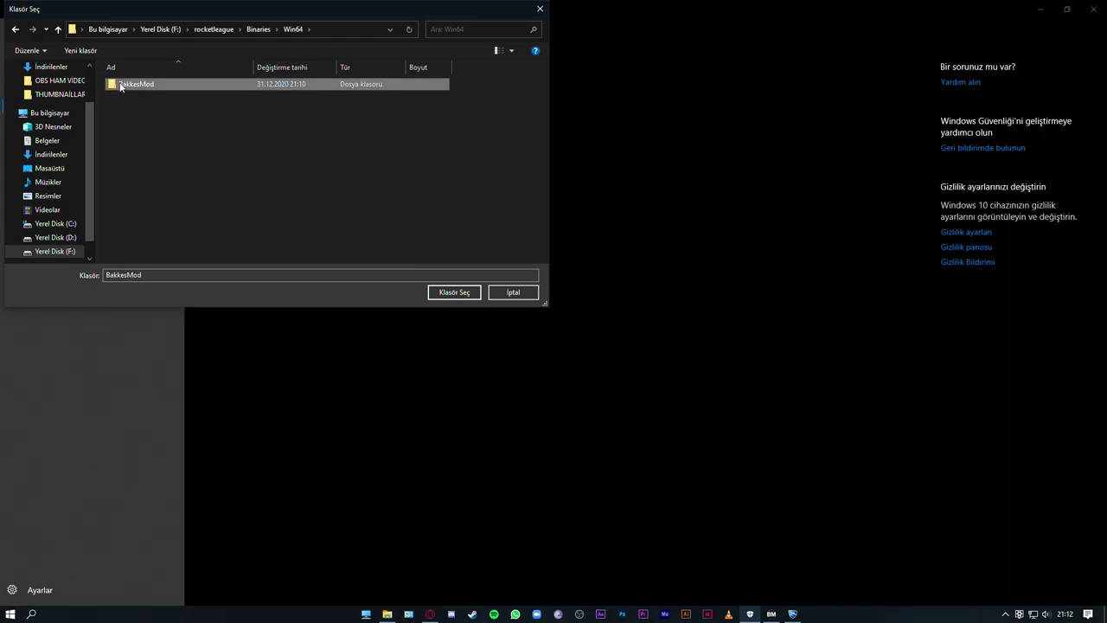
click(456, 293)
click(487, 378)
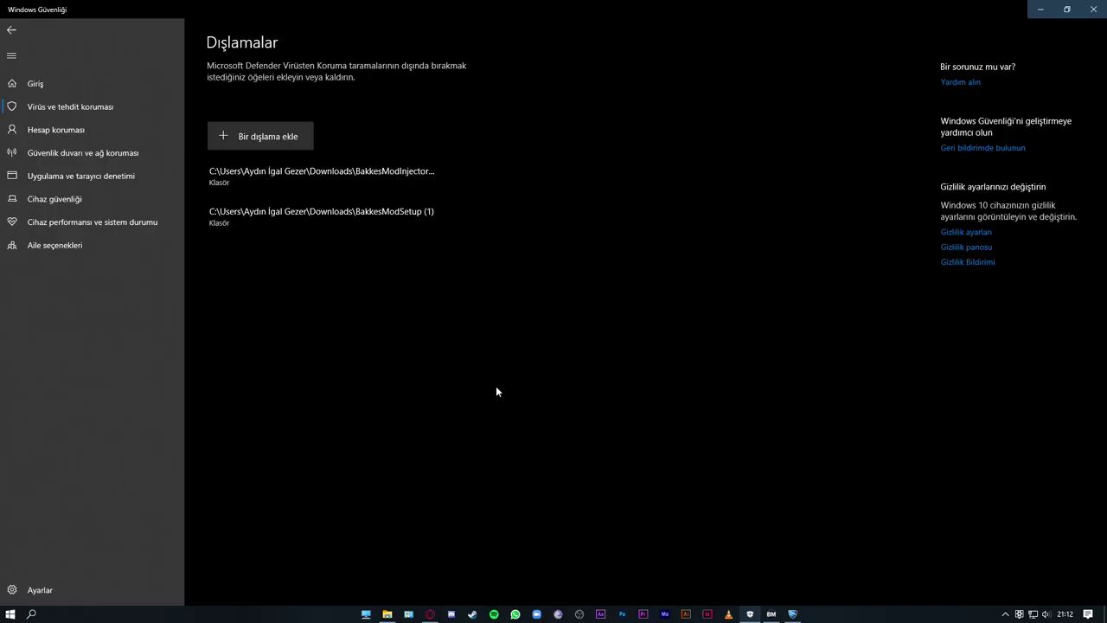
Step: Add the BakkesMod application file from F:\rocketleague\Binaries\Win64\BakkesMod as a file exclusion
click(256, 144)
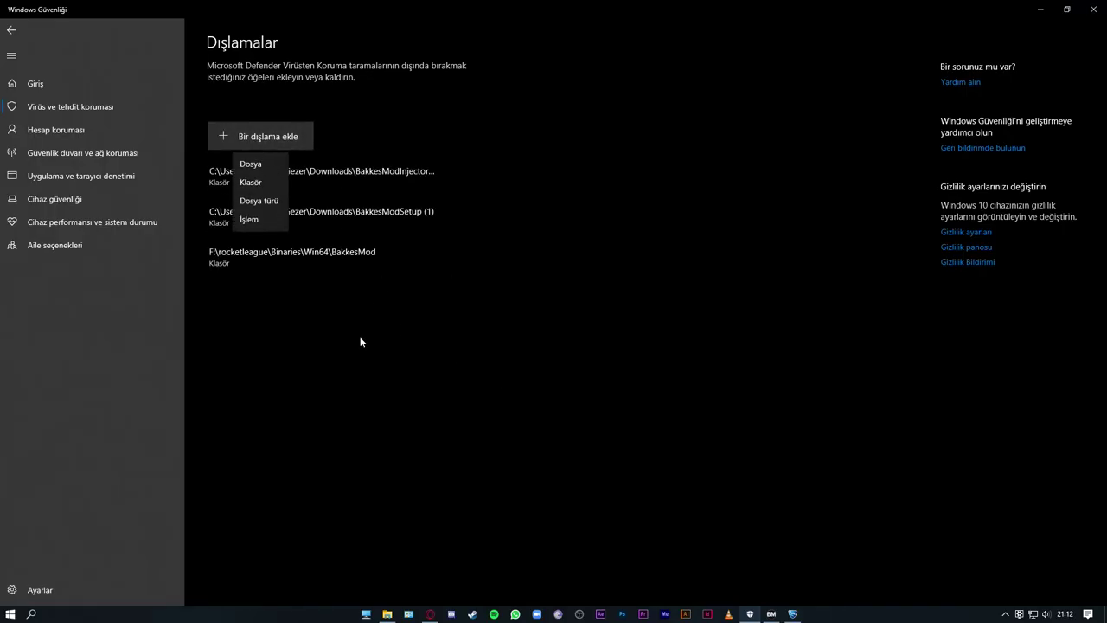
click(265, 163)
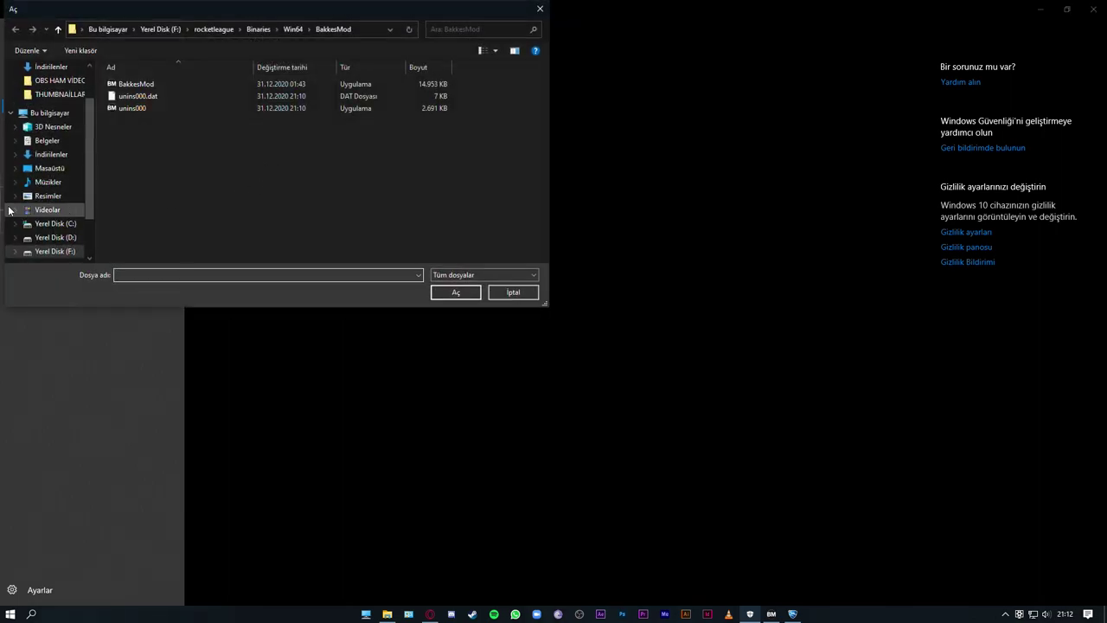
click(133, 85)
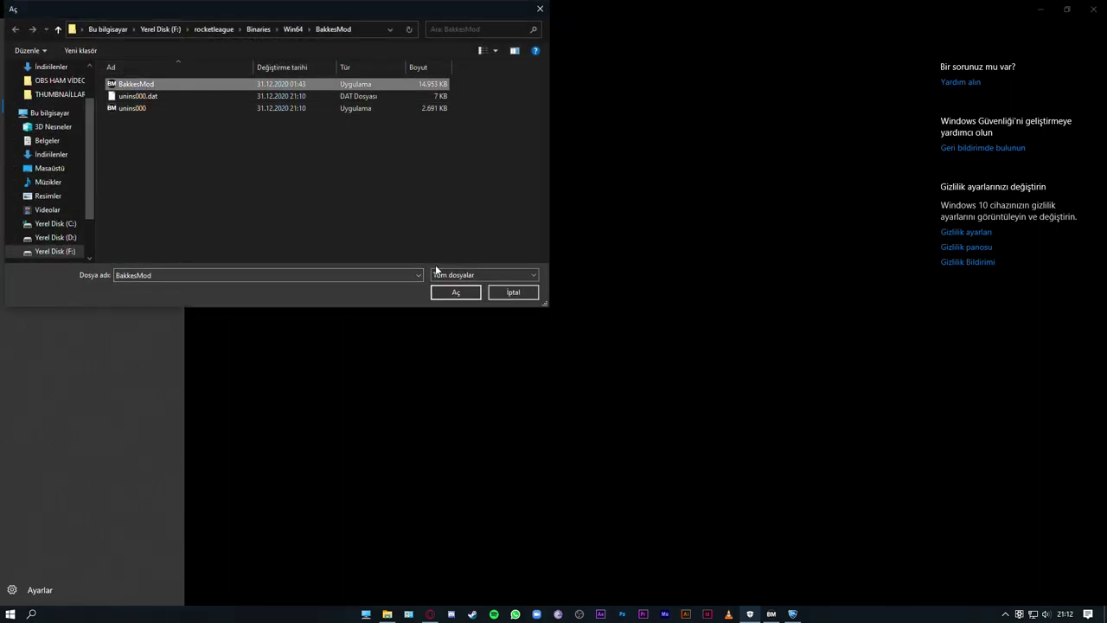
click(456, 293)
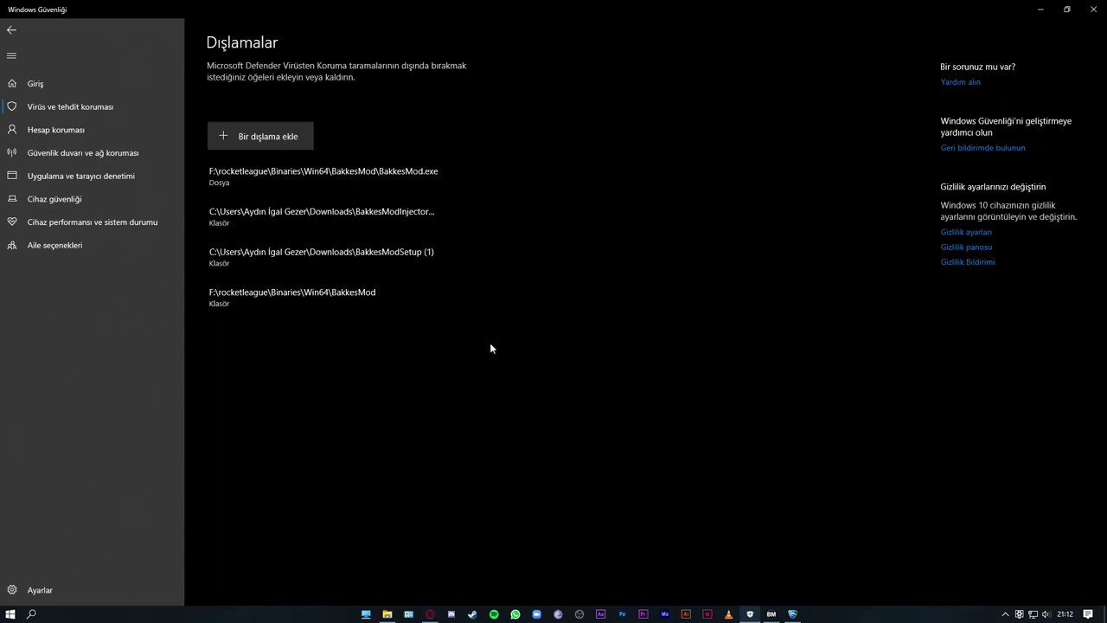
Step: Return to the virus and threat protection settings and turn real-time protection on
click(11, 30)
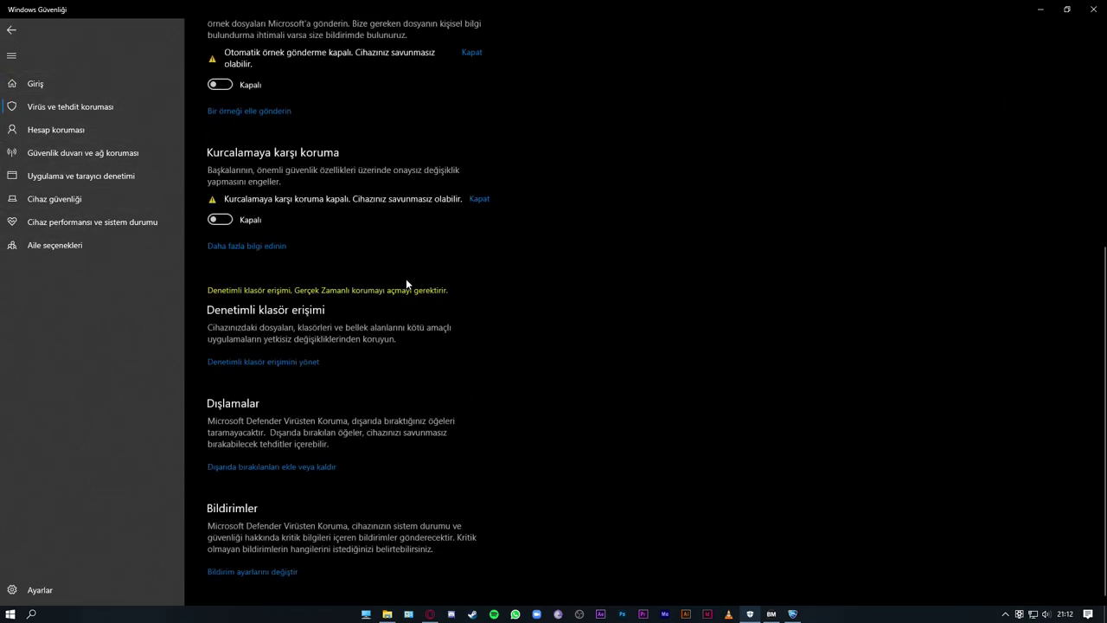
scroll(405, 280, up, 8)
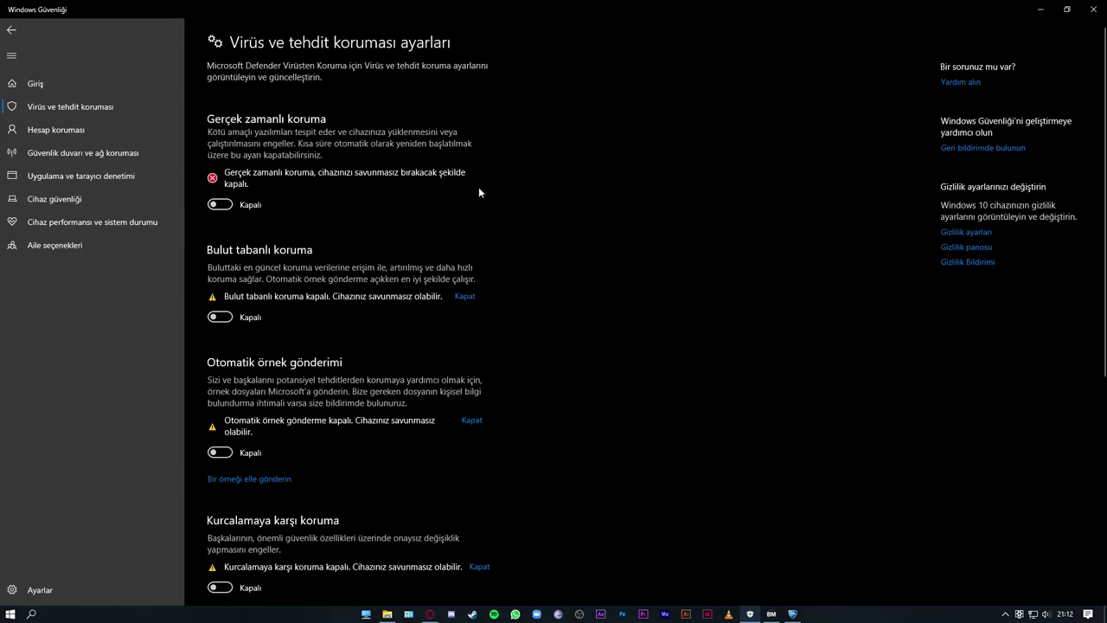
click(221, 205)
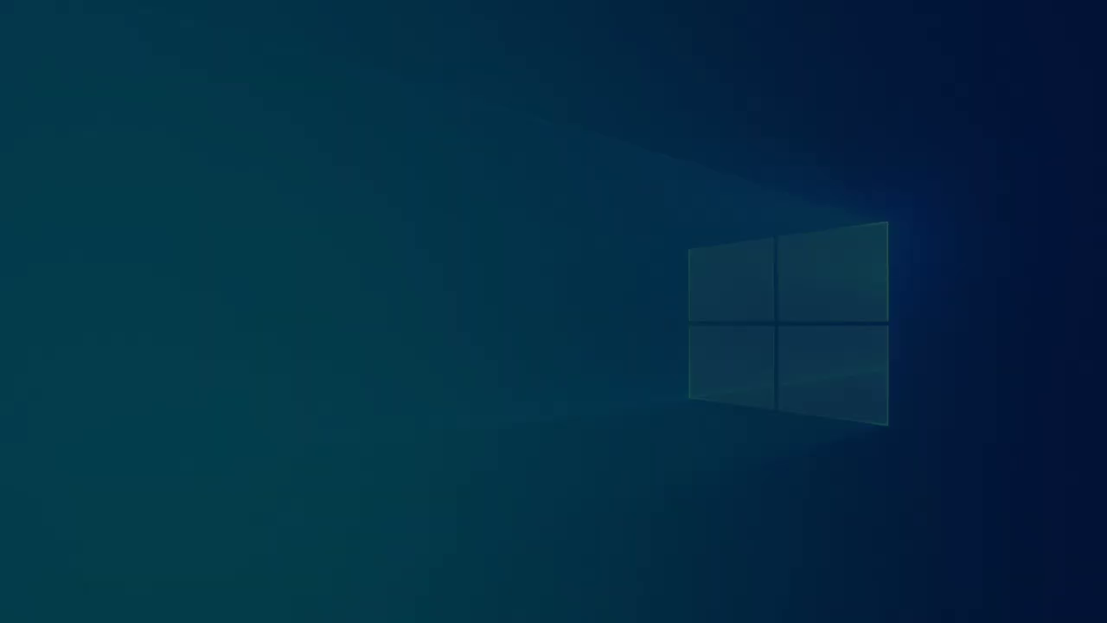
click(494, 378)
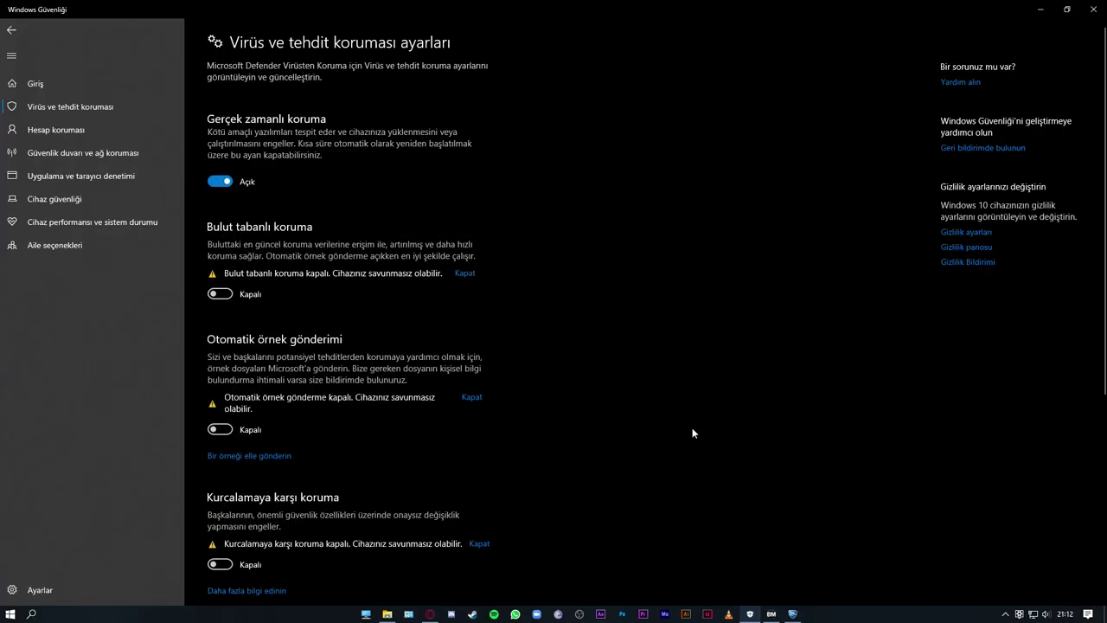
Step: Switch back to Rocket League and open the BakkesMod settings window in the game
mouse_move(792, 615)
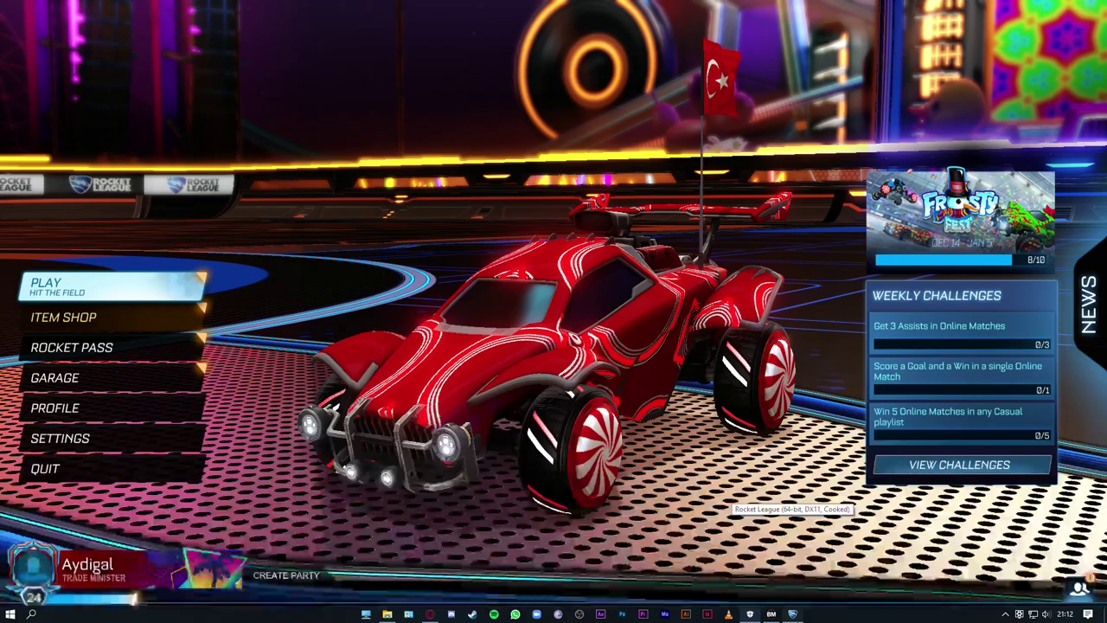
click(793, 558)
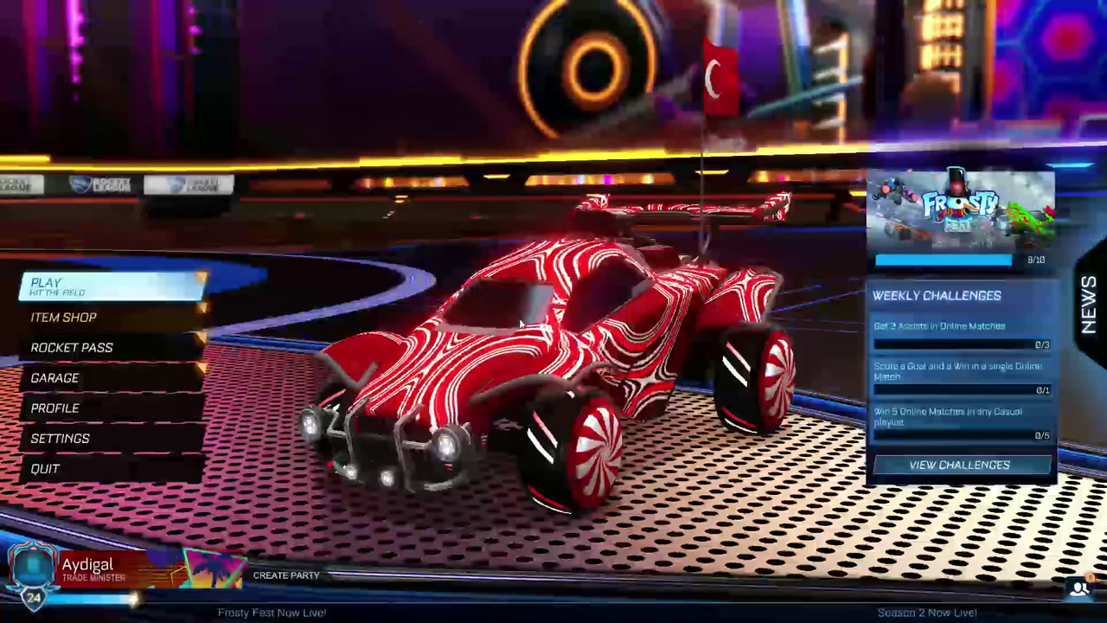
key(F2)
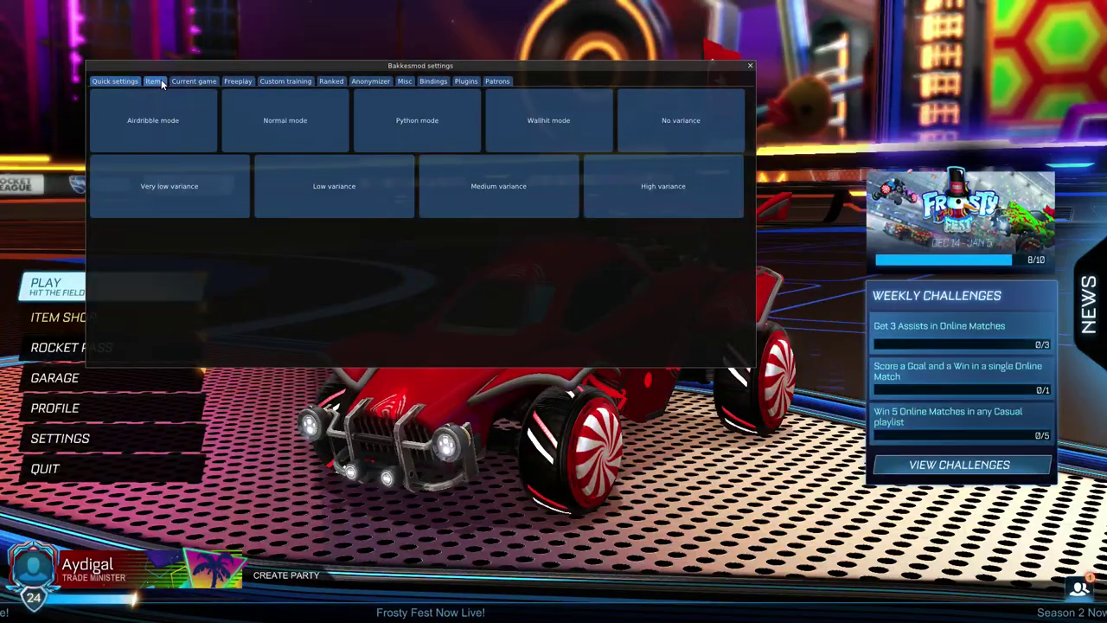
Step: Look through the BakkesMod settings categories, including Items, Custom training, Ranked, Anonymizer, Plugins and Patrons
click(155, 82)
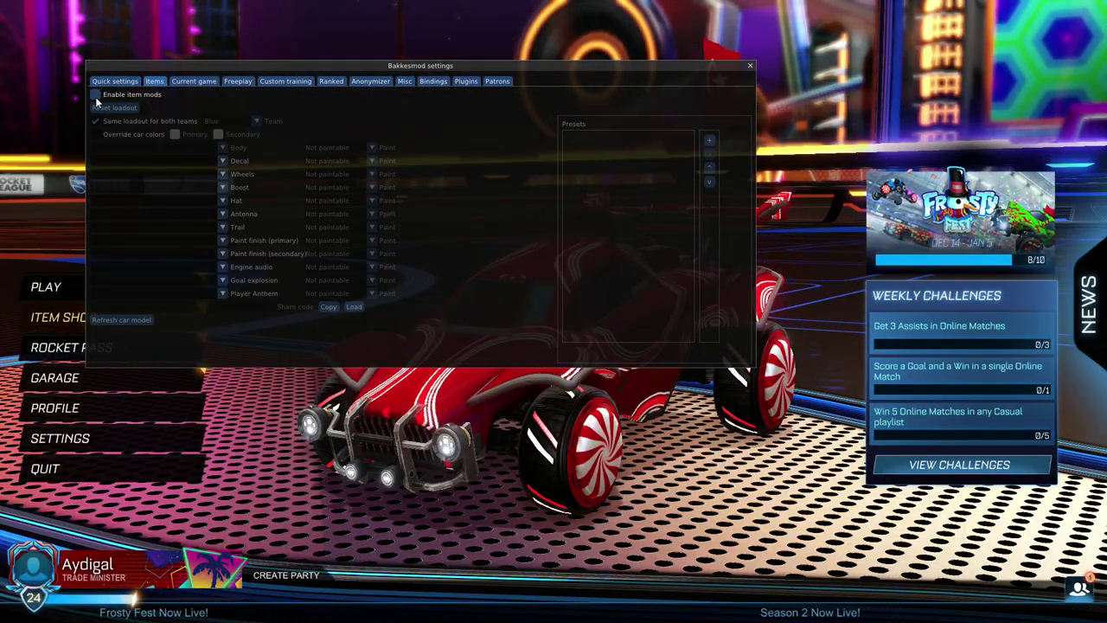
click(207, 83)
click(285, 82)
click(337, 81)
click(385, 82)
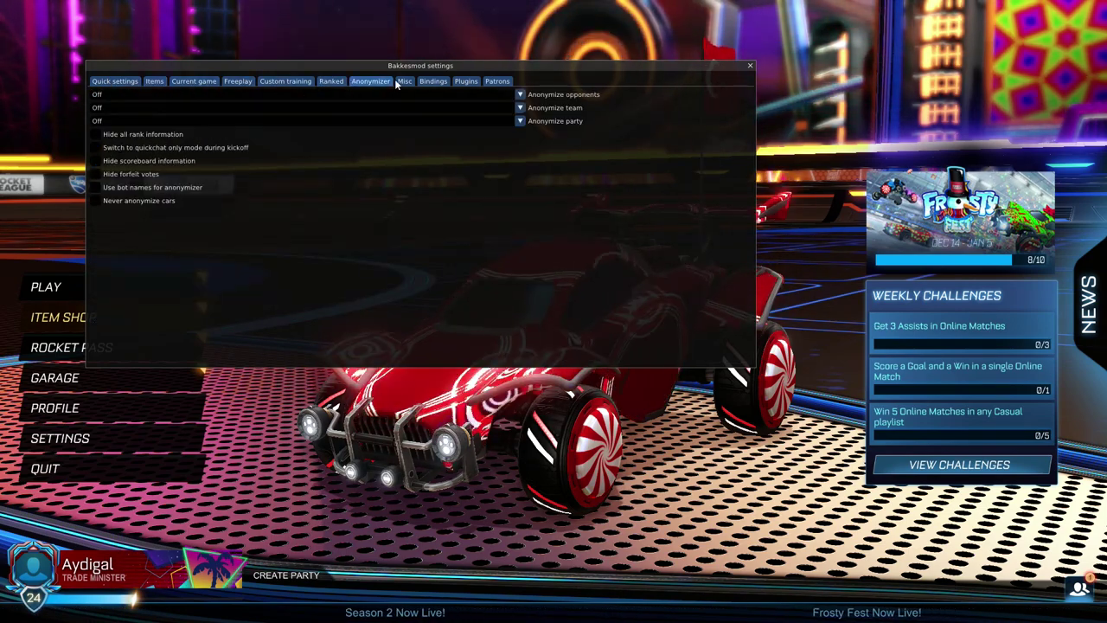
click(405, 82)
click(465, 81)
click(489, 82)
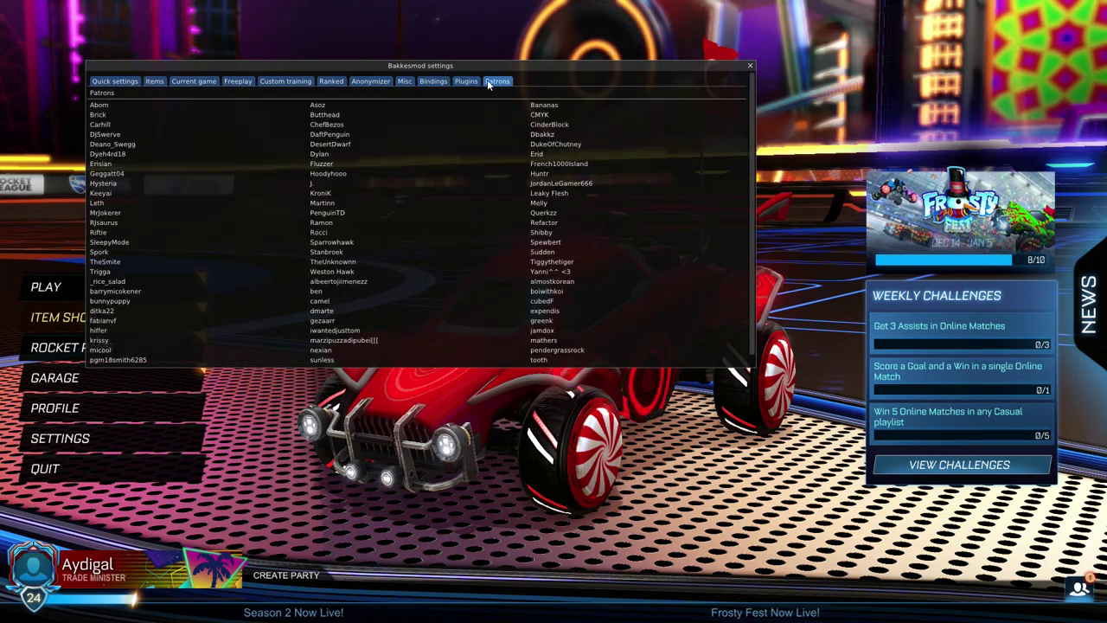
Step: Enable item mods in BakkesMod's Items settings
click(157, 81)
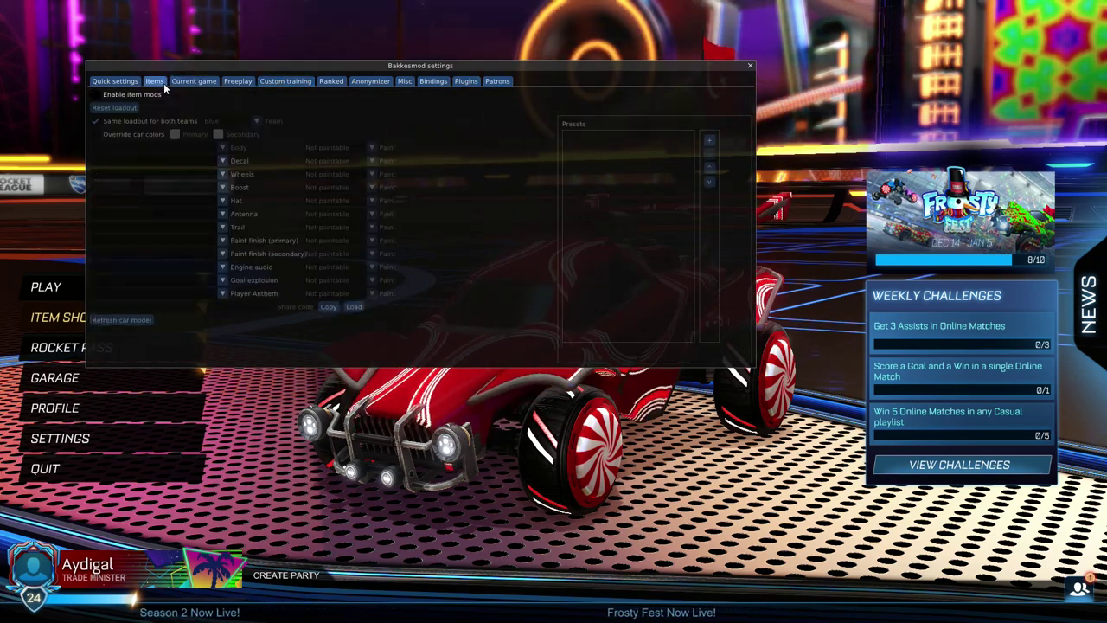
click(95, 95)
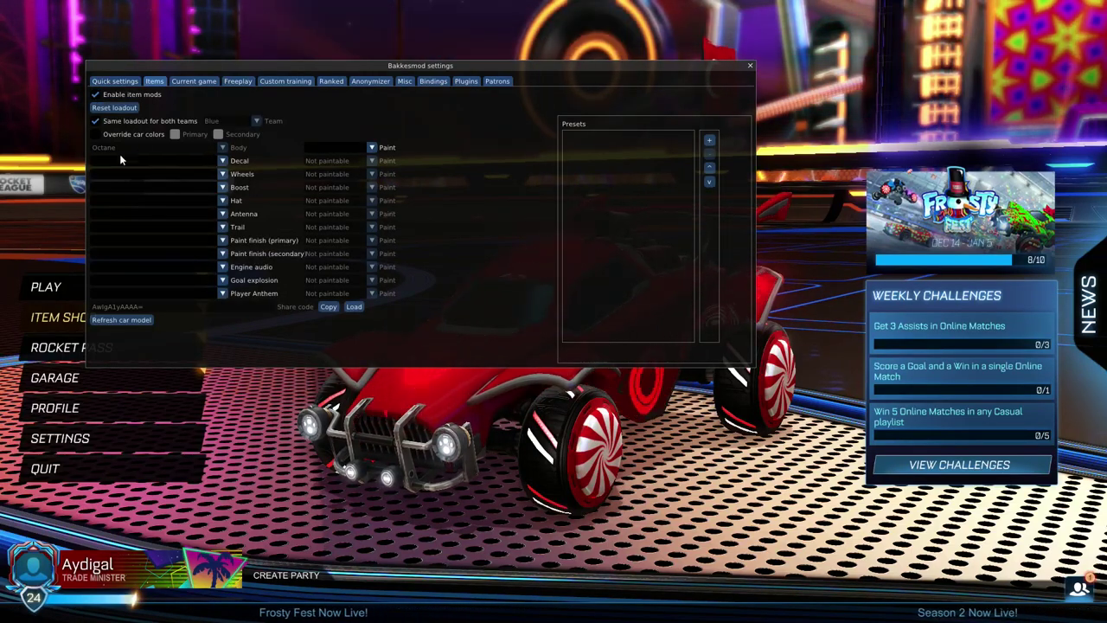
Step: Find the Interstellar decal and apply it to the Octane, with the decal's paint option left blank
click(220, 163)
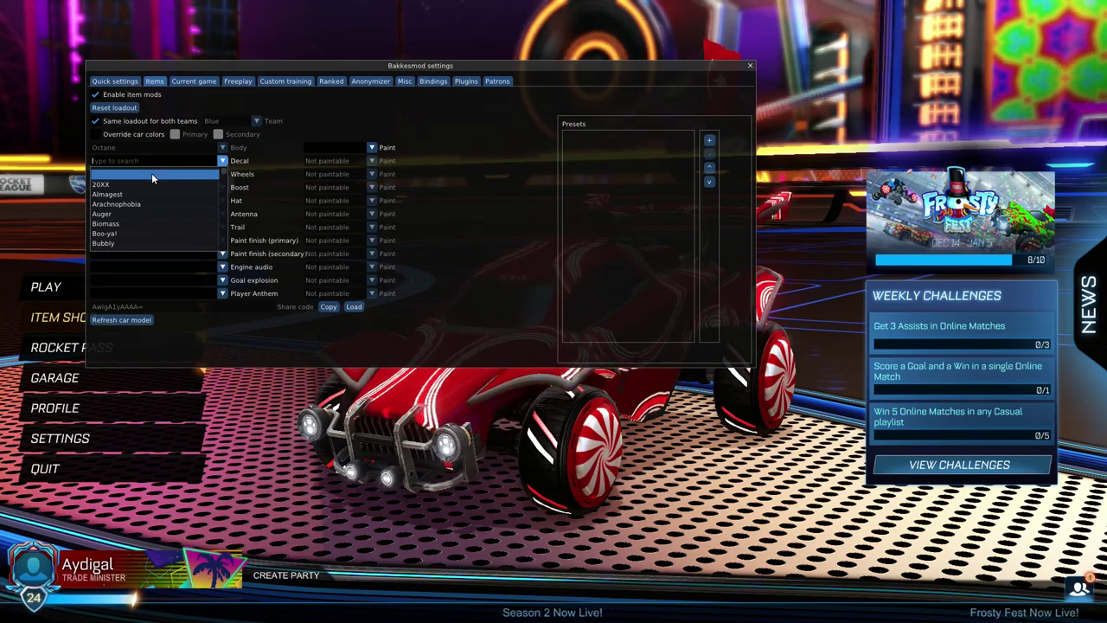
text(inte)
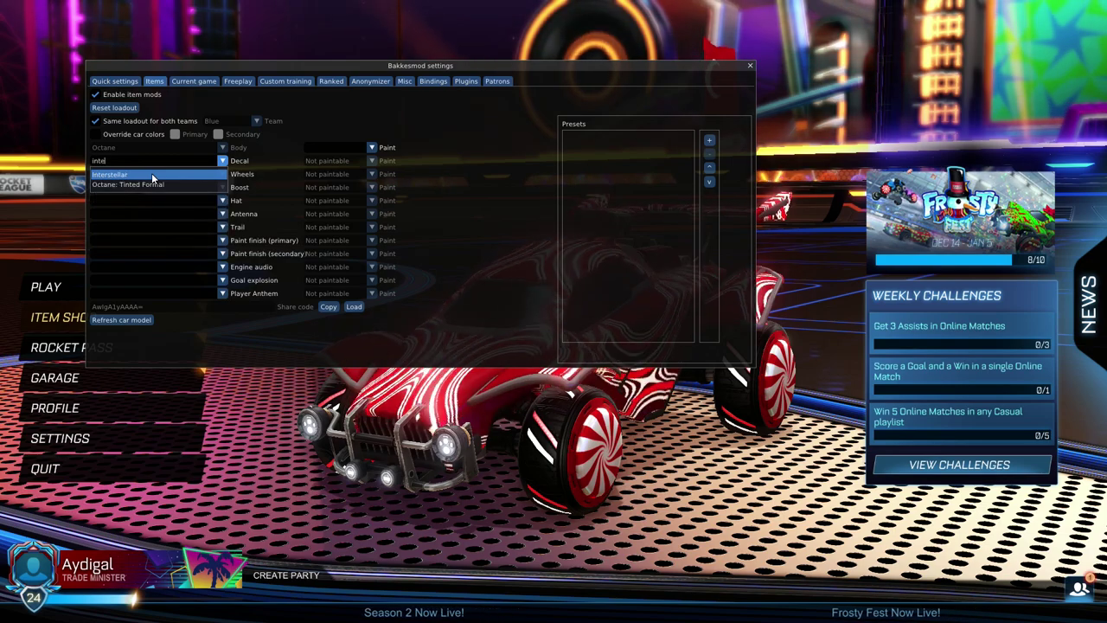
click(144, 174)
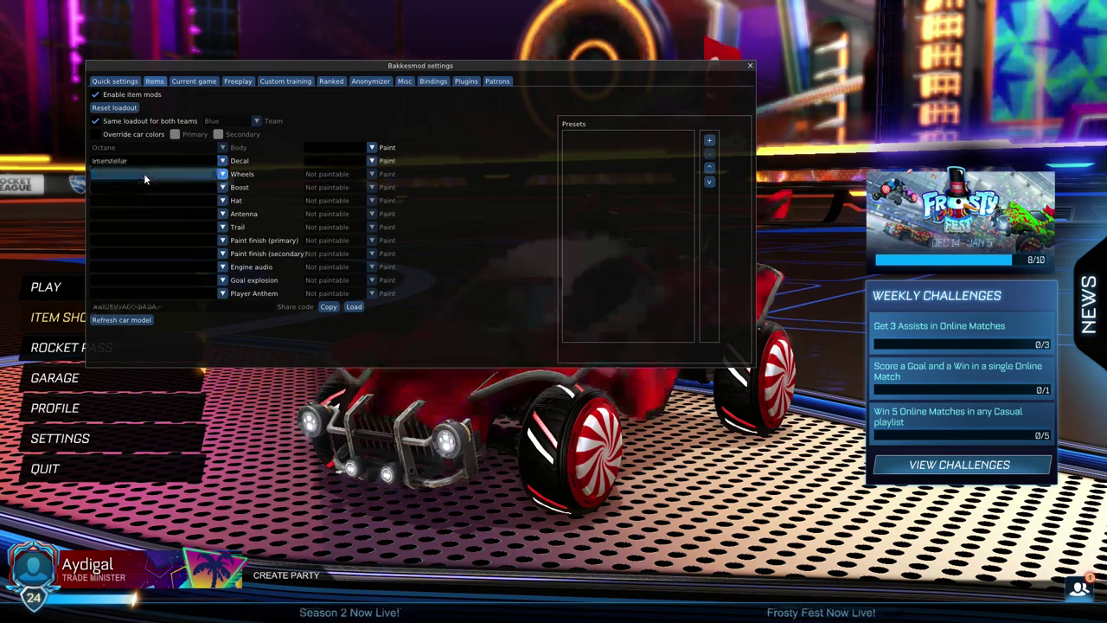
click(343, 163)
click(329, 180)
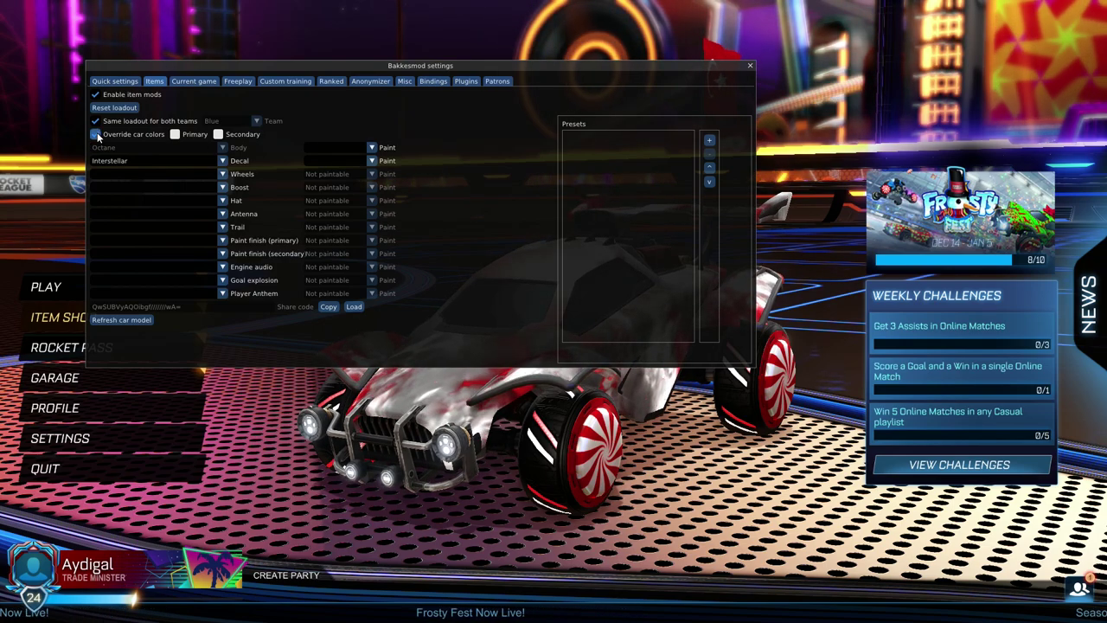
Step: Turn on the car color override and set the primary color to near-black, #000001
click(96, 135)
click(129, 137)
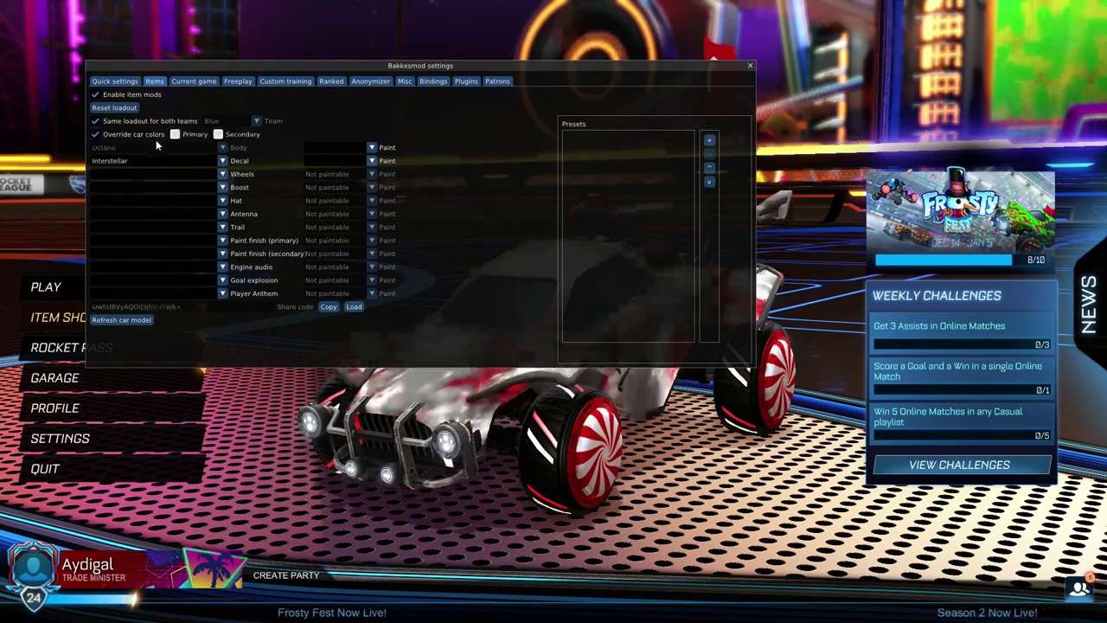
click(175, 135)
drag(247, 227, 213, 287)
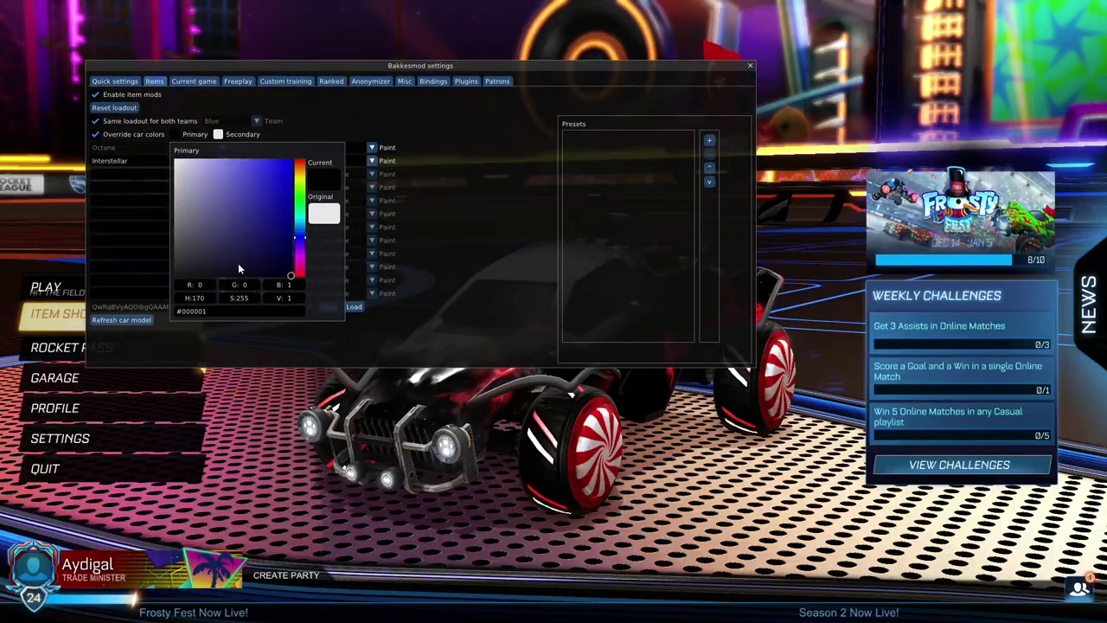
key(Escape)
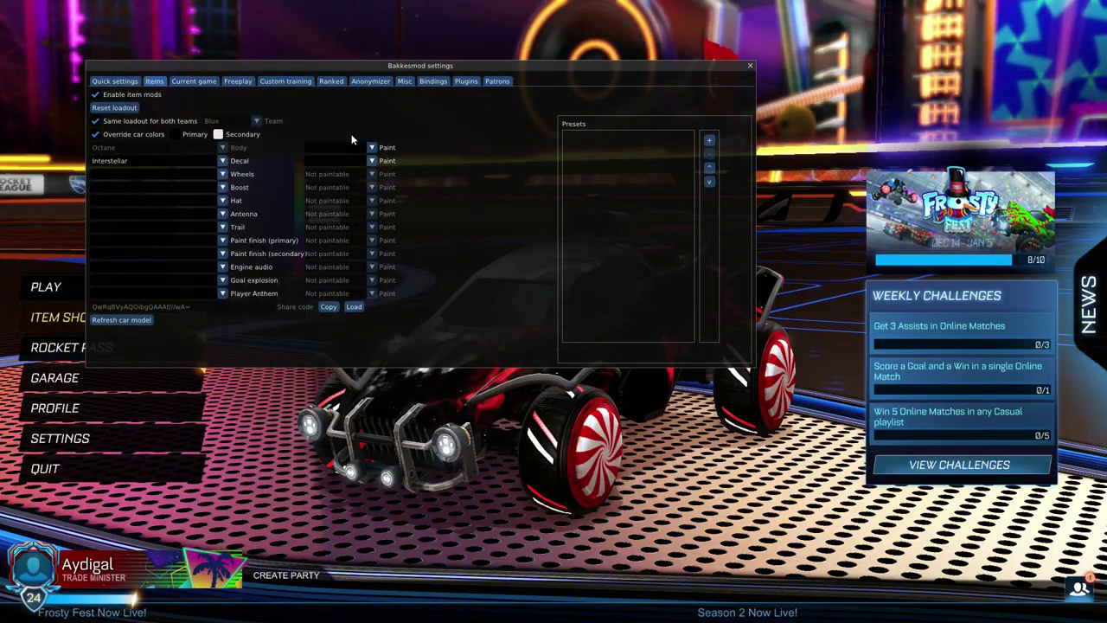
Step: Set the car's secondary override color to black, #000000, and close the color picker
click(218, 134)
drag(260, 208, 218, 275)
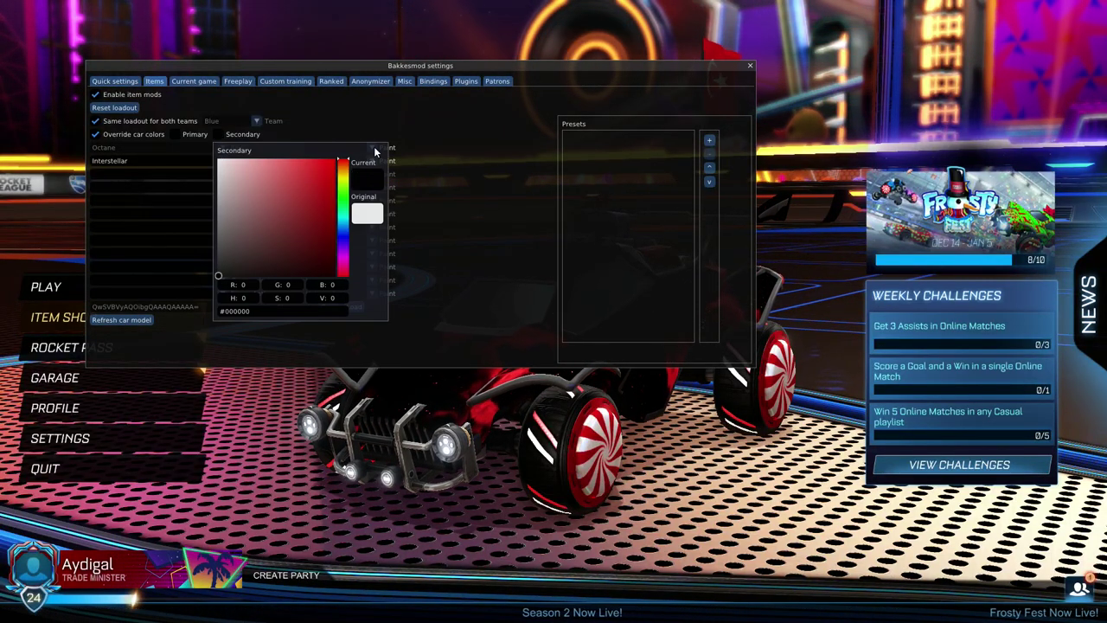
click(429, 121)
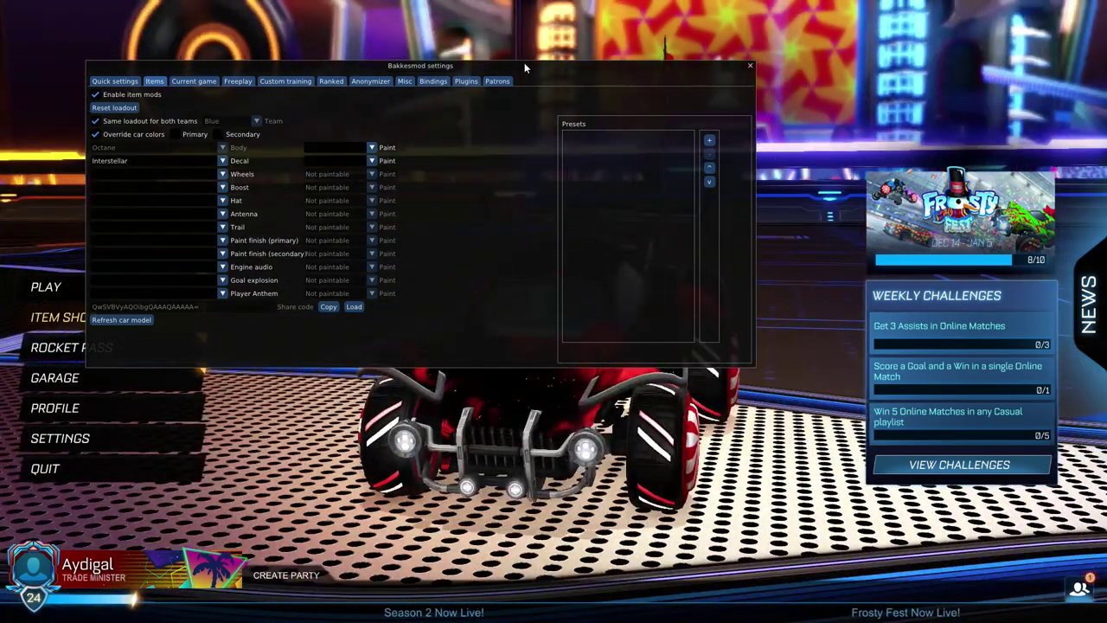